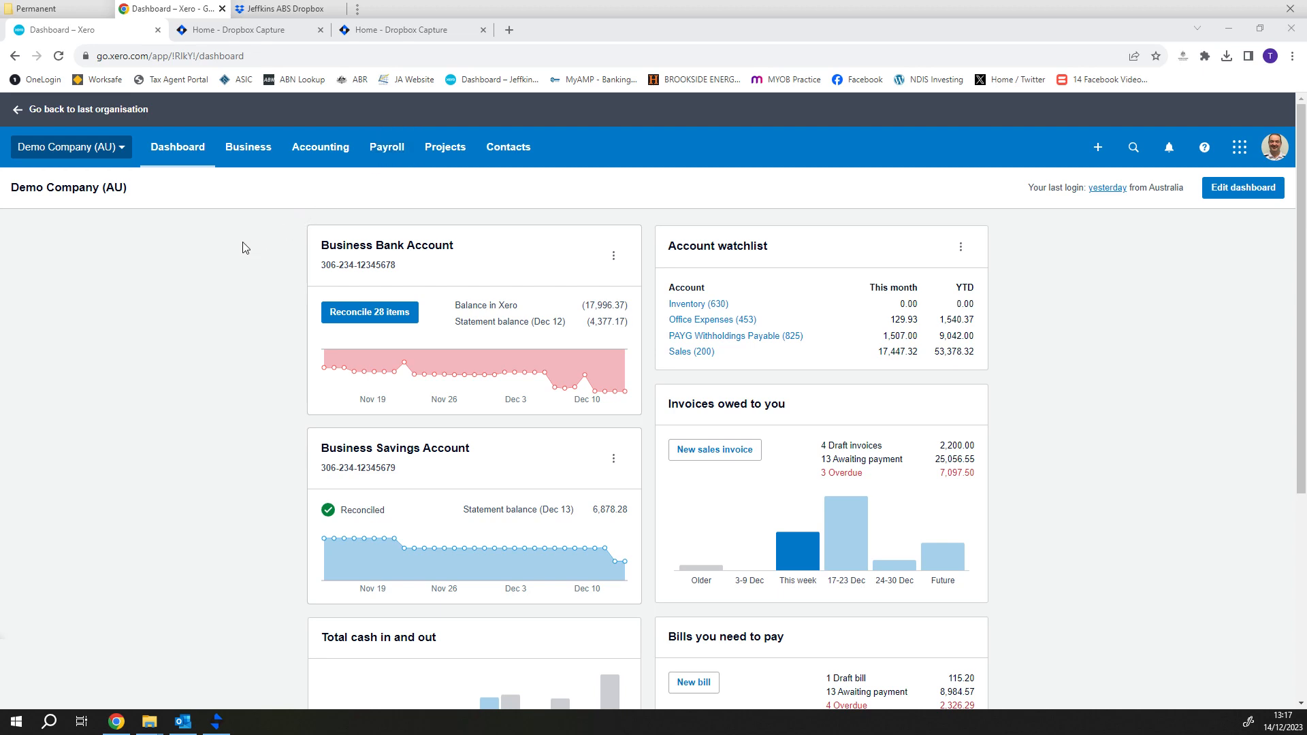
- Open the third employee's Leave tab, showing 11.6602 annual and 5.8302 personal leave hours
{"action": "left_click", "coordinate": [388, 154]}
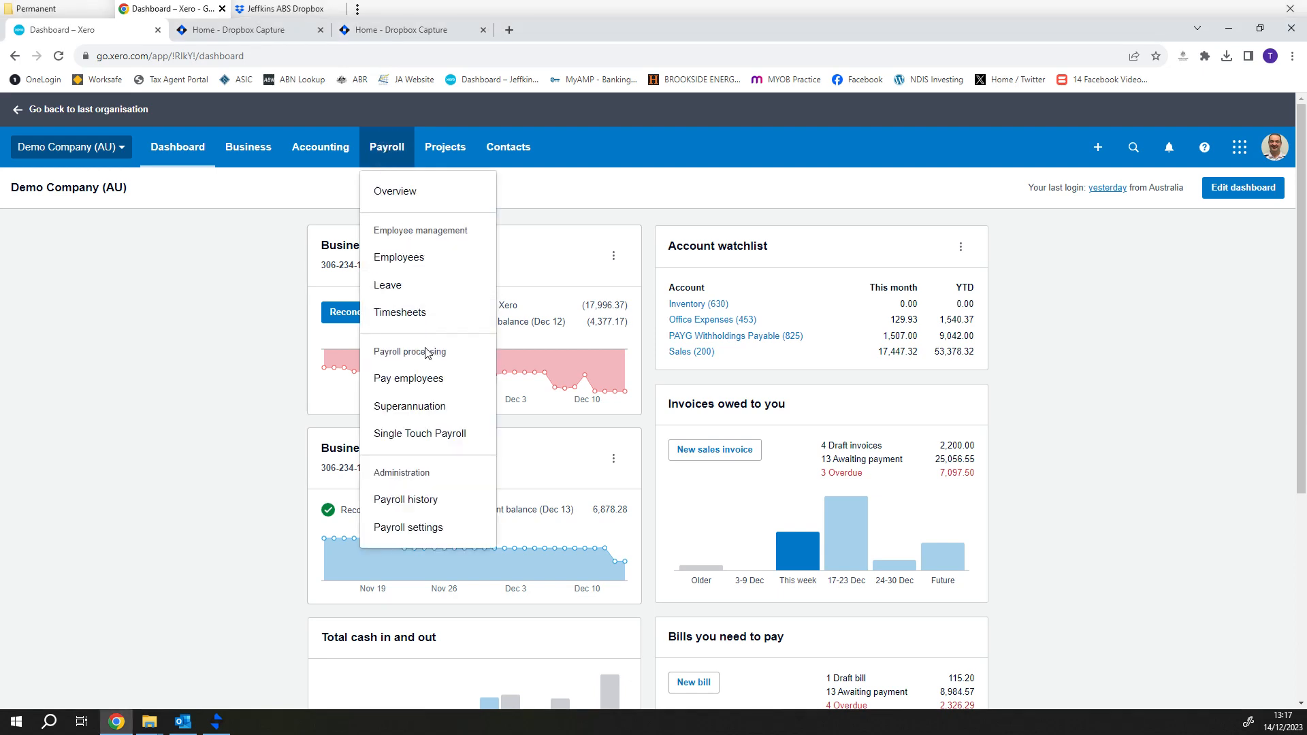
{"action": "left_click", "coordinate": [400, 258]}
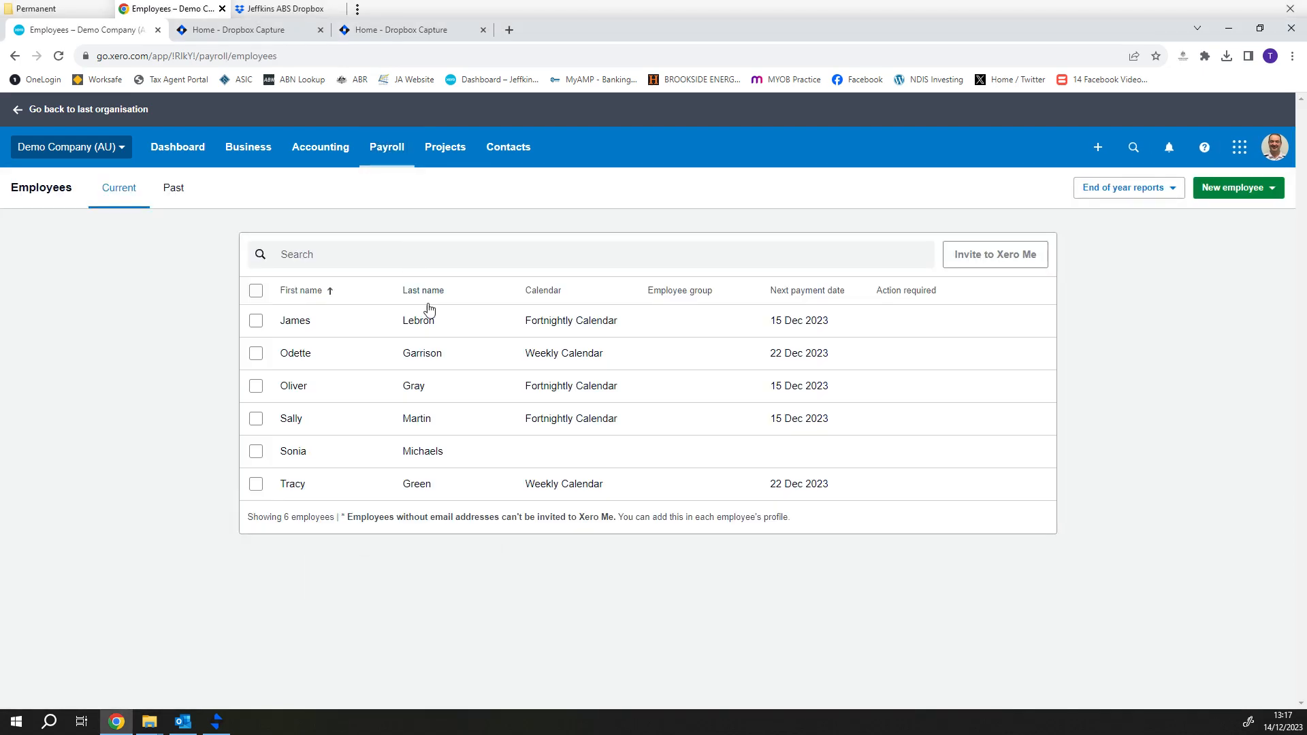
{"action": "left_click", "coordinate": [448, 391]}
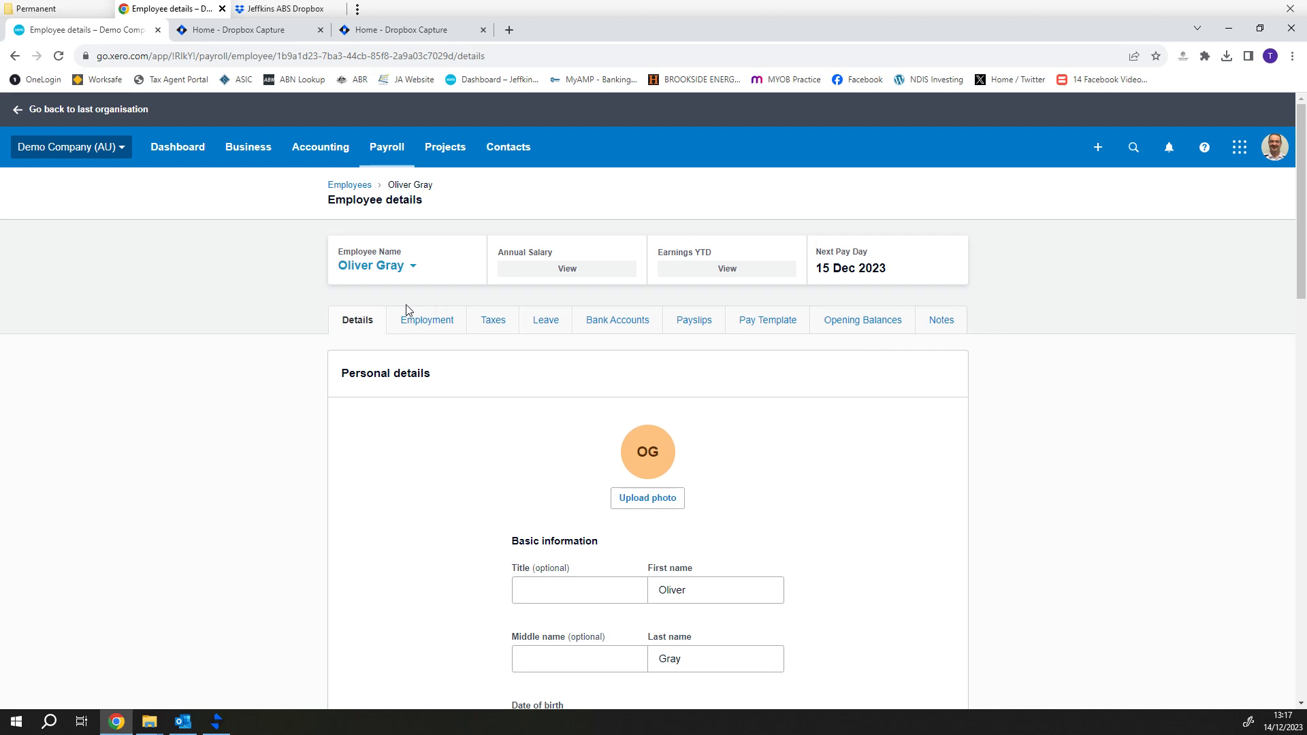
{"action": "left_click", "coordinate": [555, 323]}
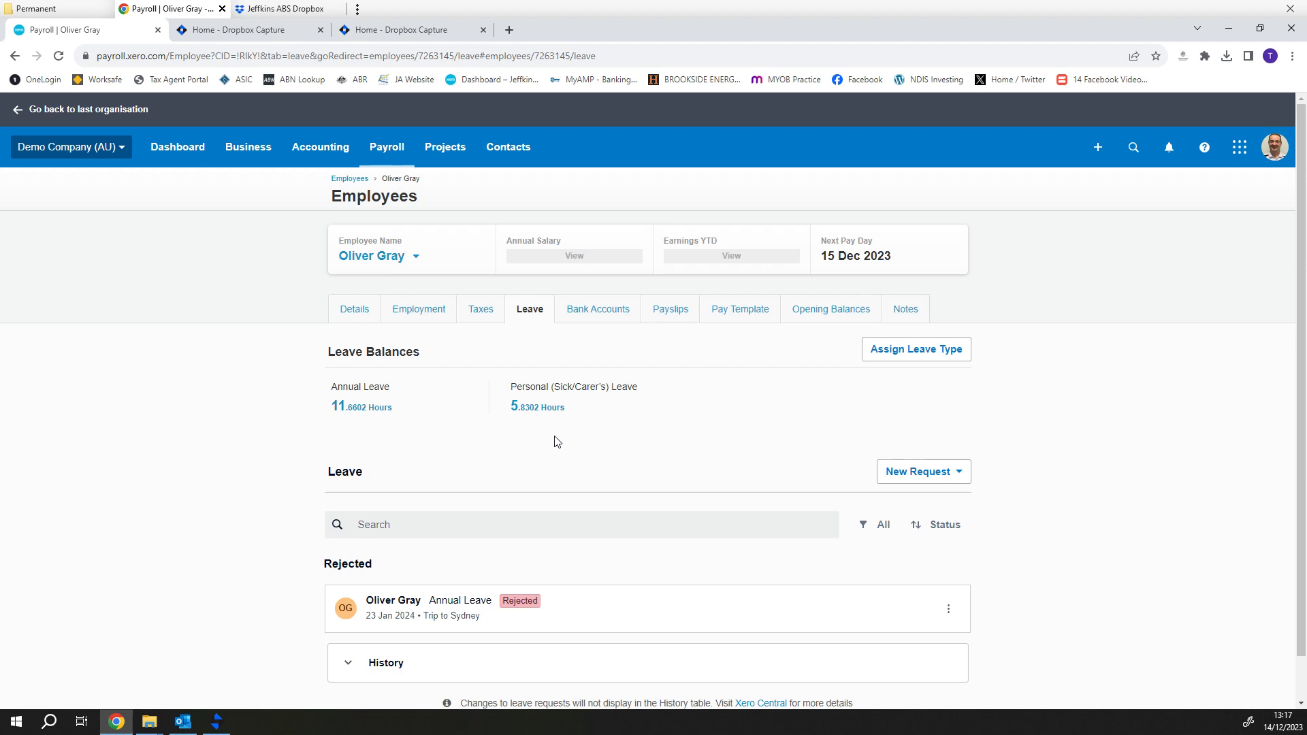
- Start a new Annual Leave request for the employee
{"action": "left_click", "coordinate": [906, 477]}
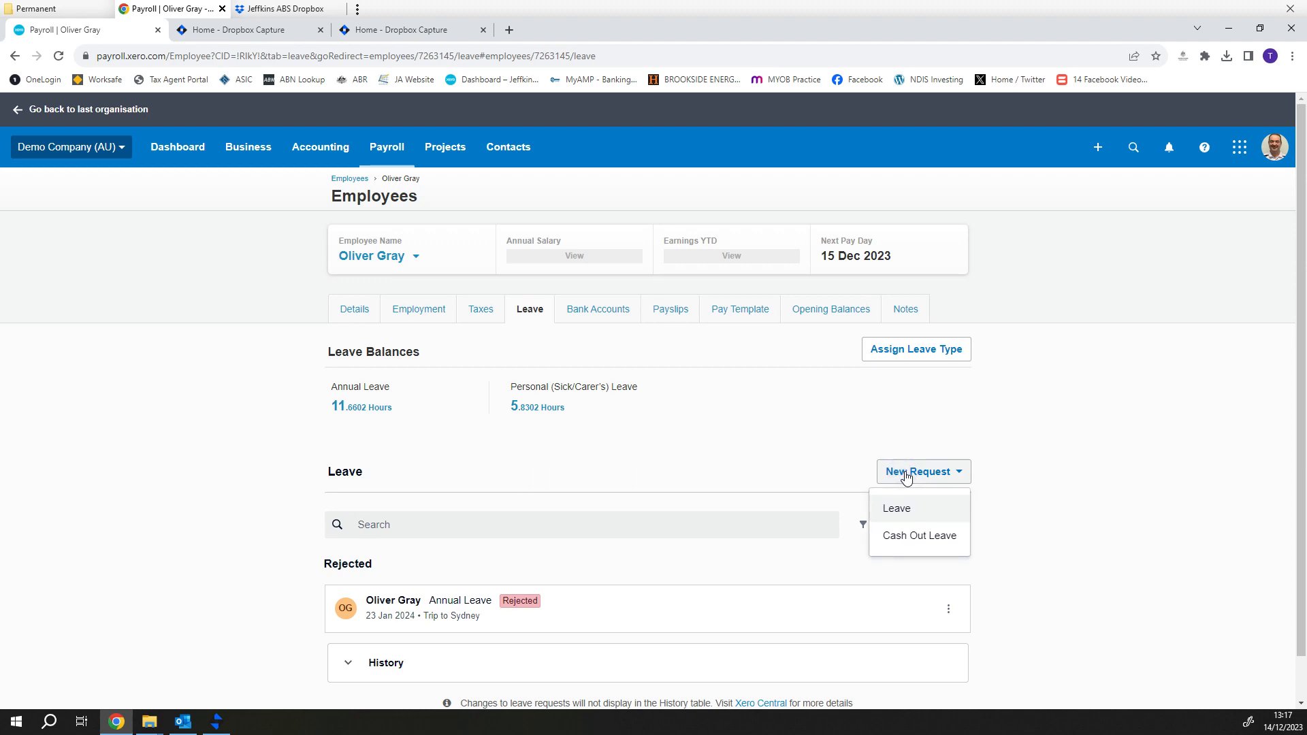
{"action": "left_click", "coordinate": [901, 509]}
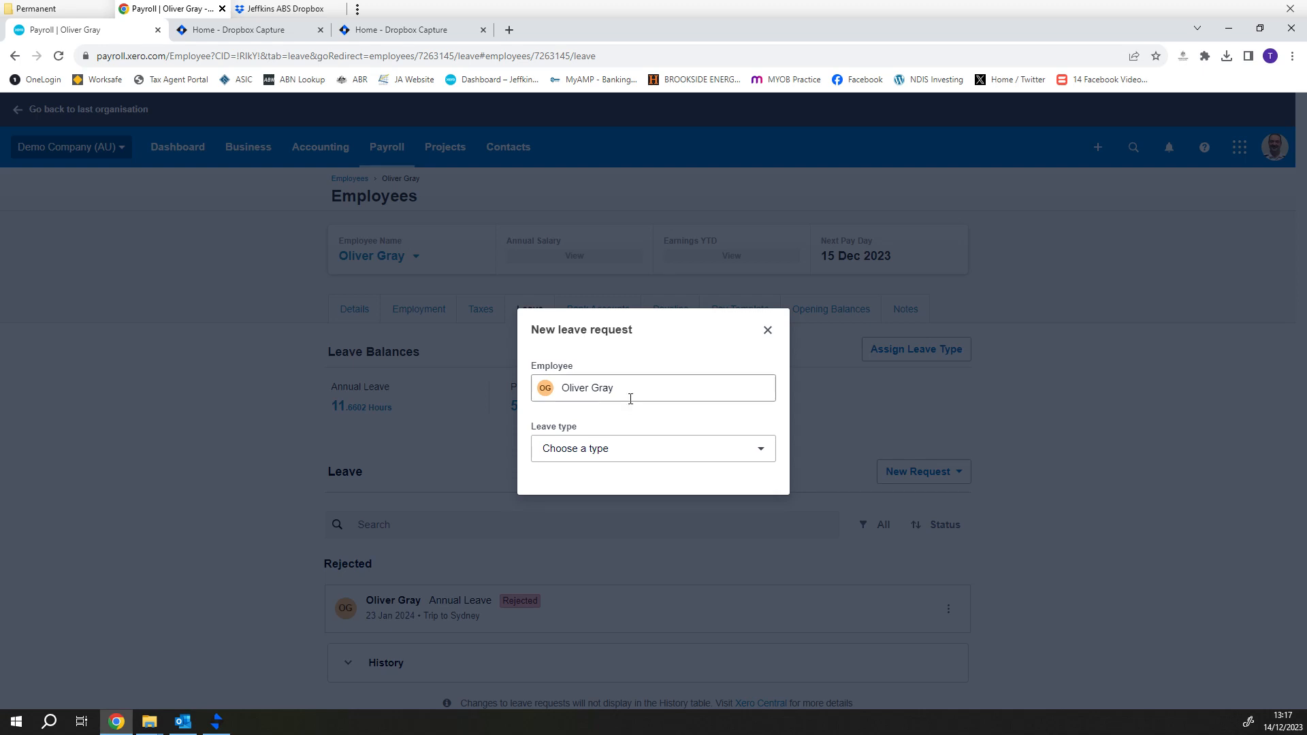
{"action": "left_click", "coordinate": [625, 451]}
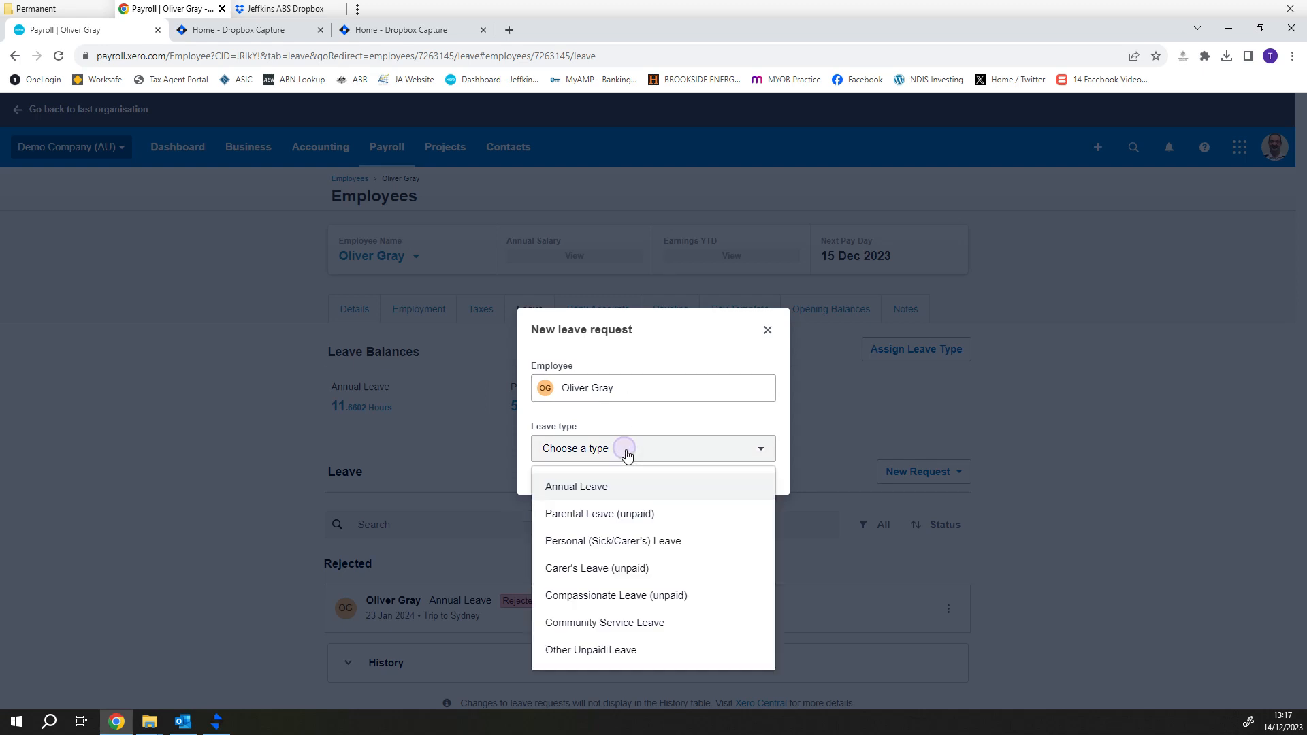
{"action": "left_click", "coordinate": [608, 493]}
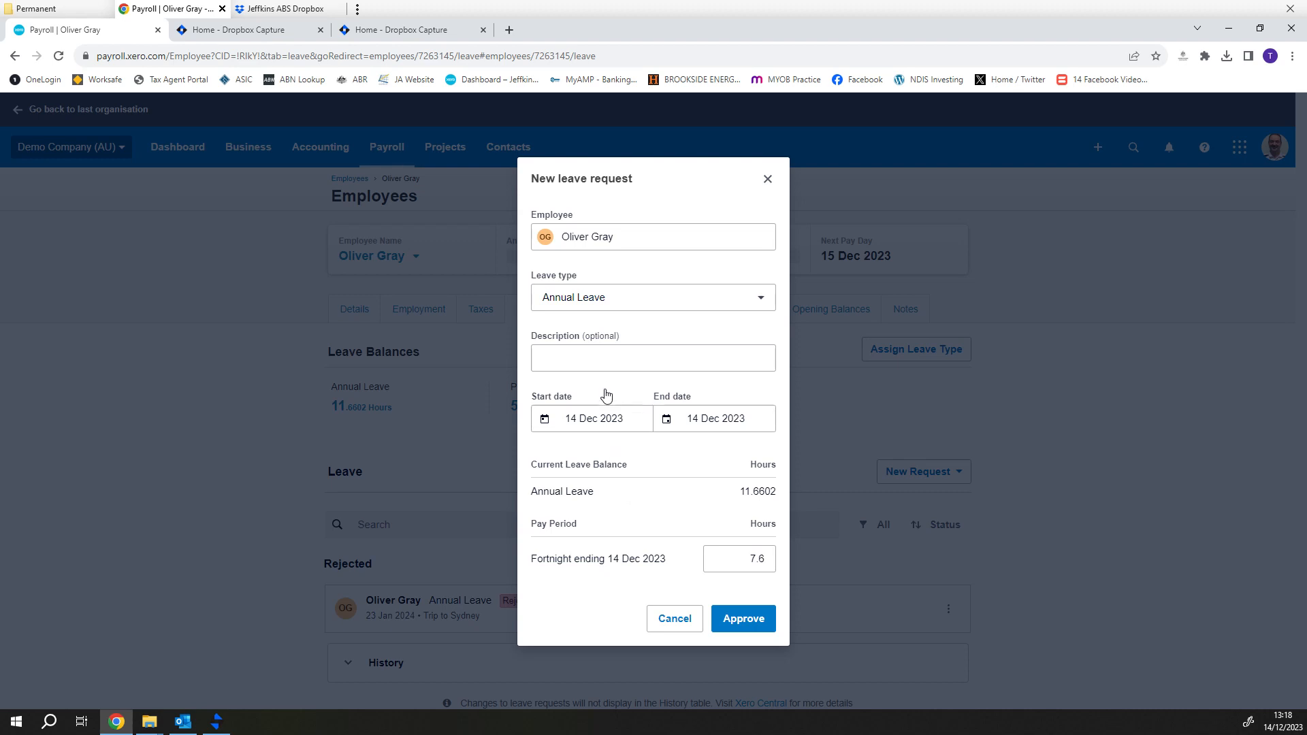
- Describe the leave as 'Day off for child's school play', fixing 'childs' with the spelling suggestion
{"action": "left_click", "coordinate": [609, 361]}
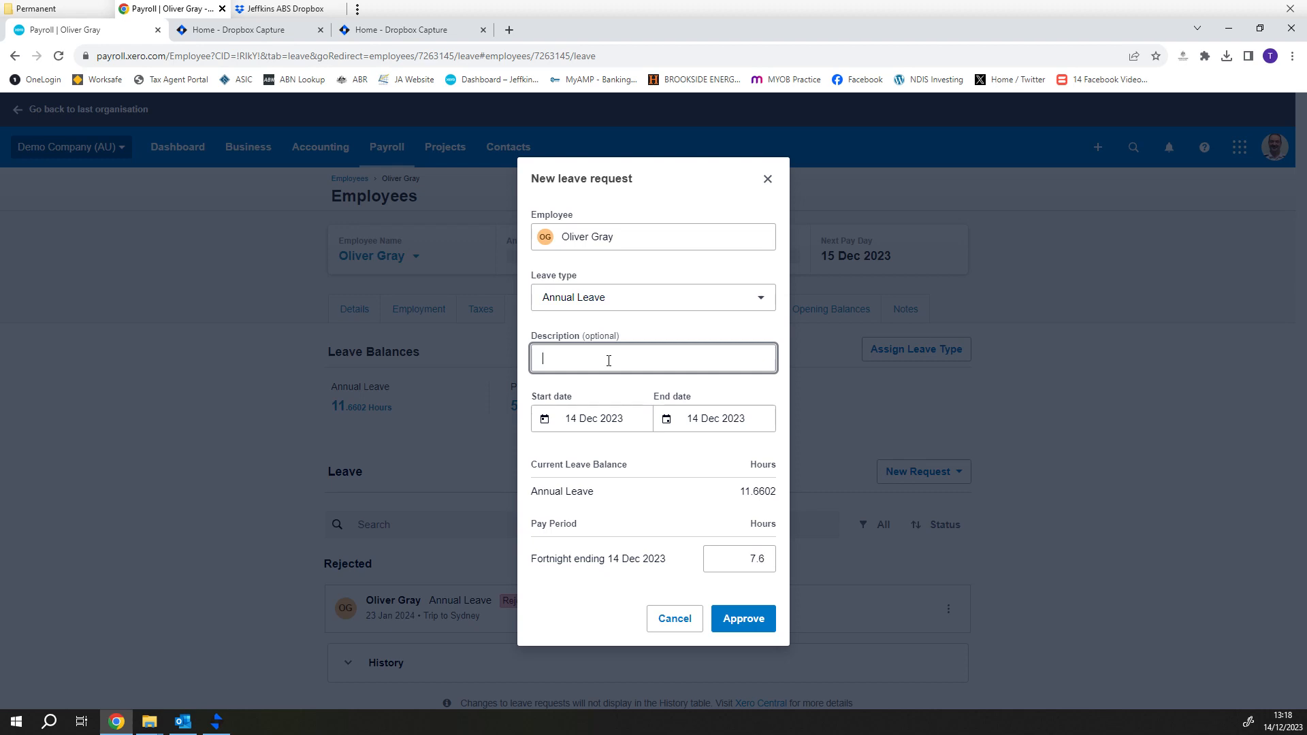
{"action": "type", "text": "Day off for childs school play"}
{"action": "right_click", "coordinate": [608, 359]}
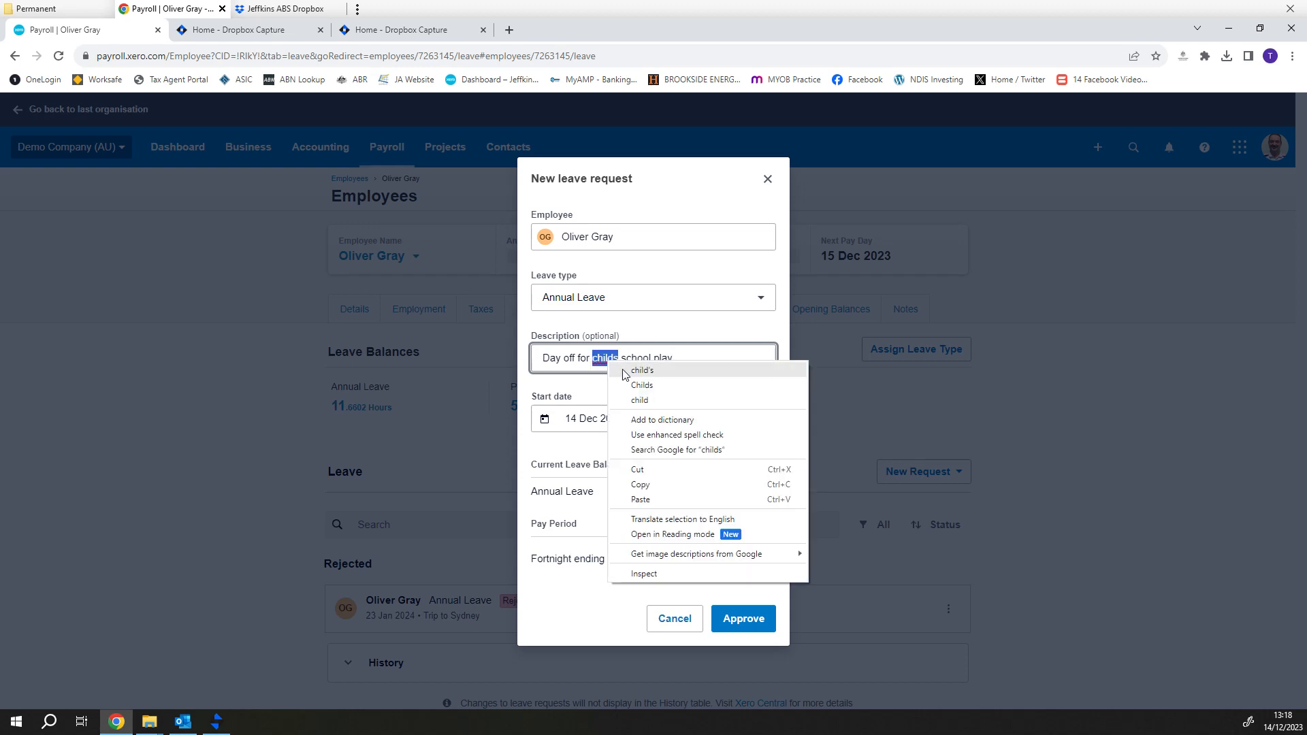
{"action": "left_click", "coordinate": [630, 373]}
- Set the leave start and end dates to 15 Dec 2023
{"action": "left_click", "coordinate": [609, 418]}
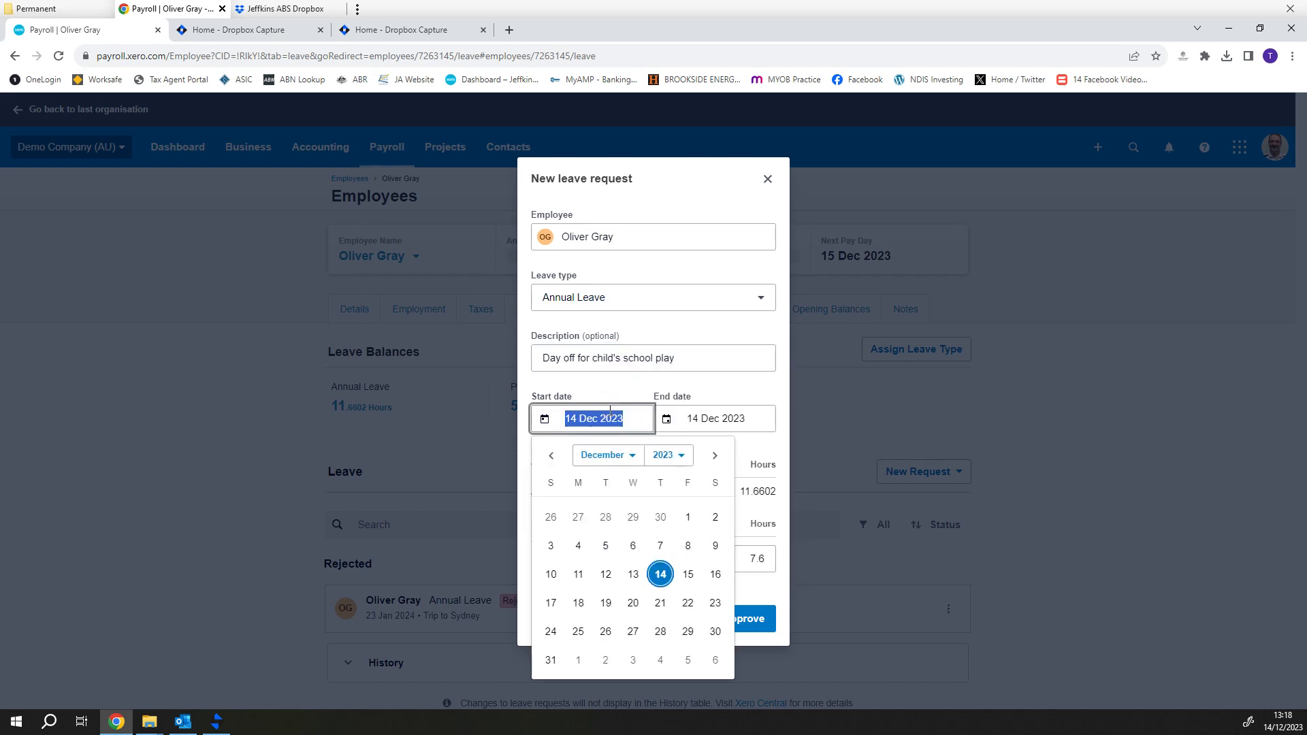
{"action": "left_click", "coordinate": [691, 578]}
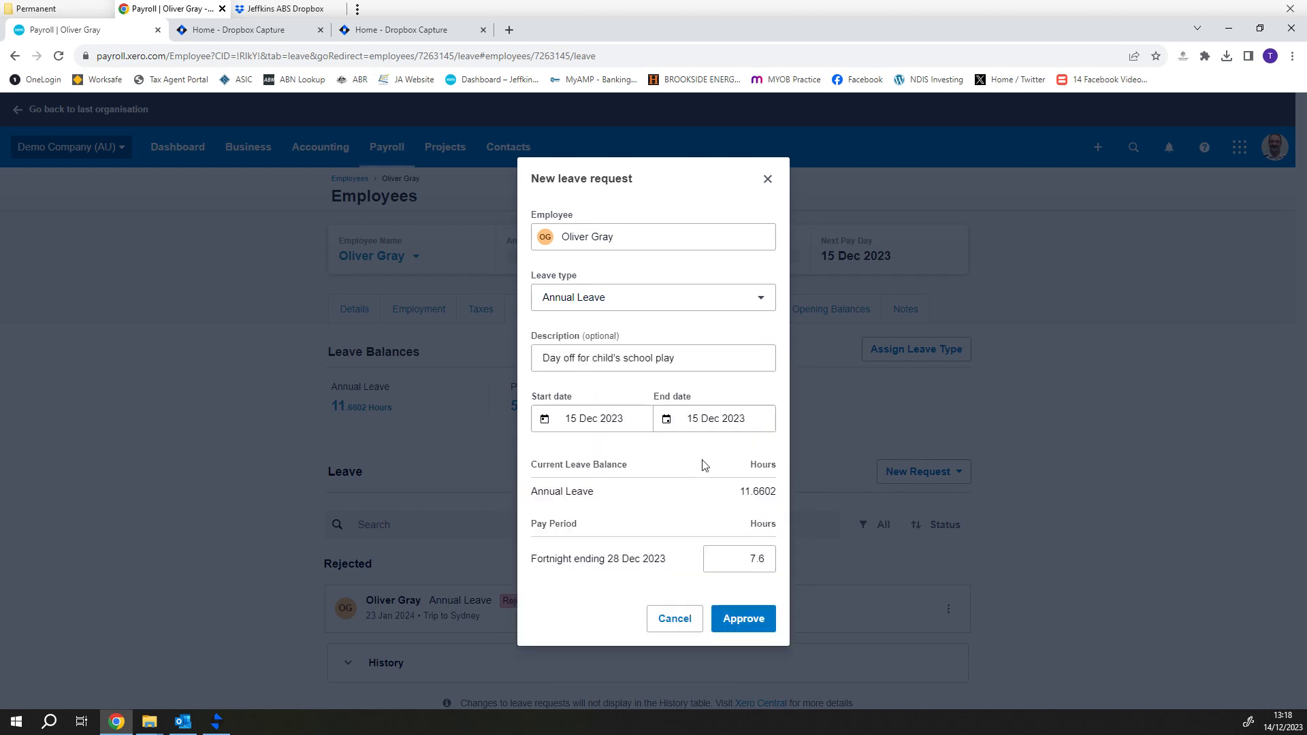
{"action": "left_click", "coordinate": [711, 419]}
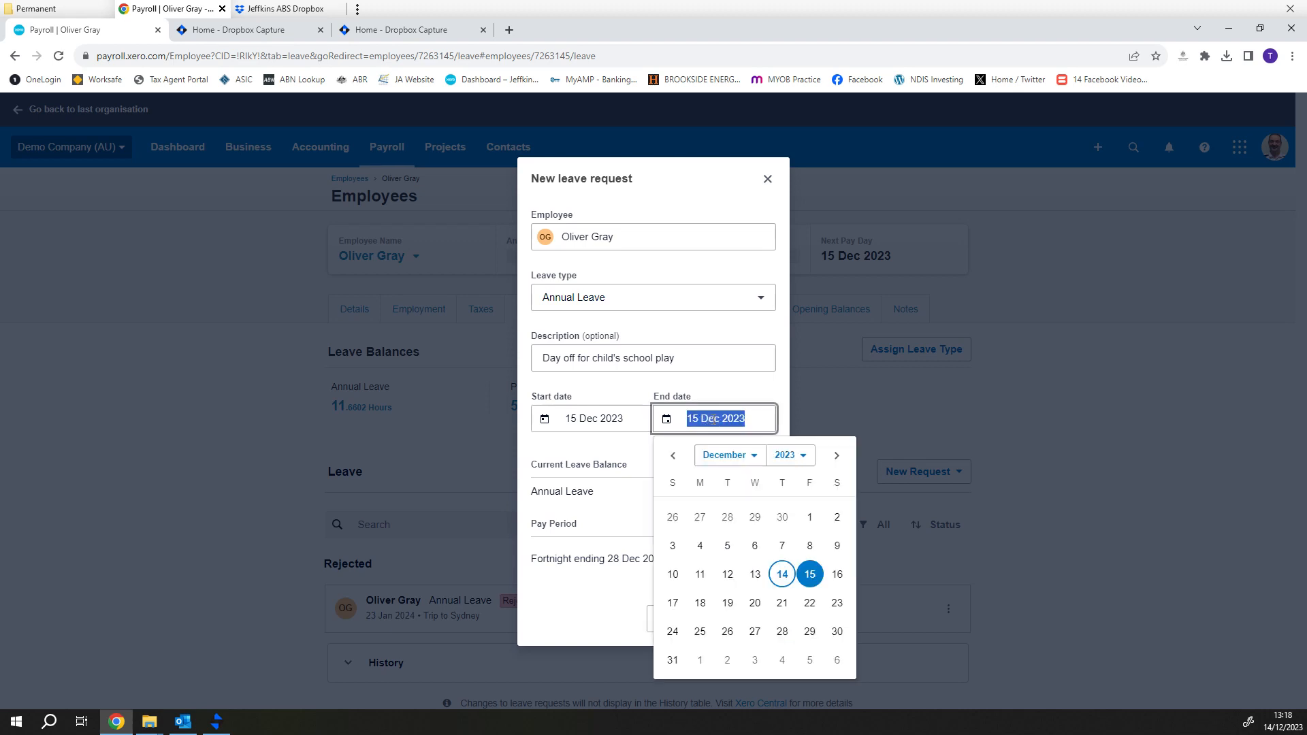
{"action": "left_click", "coordinate": [810, 574]}
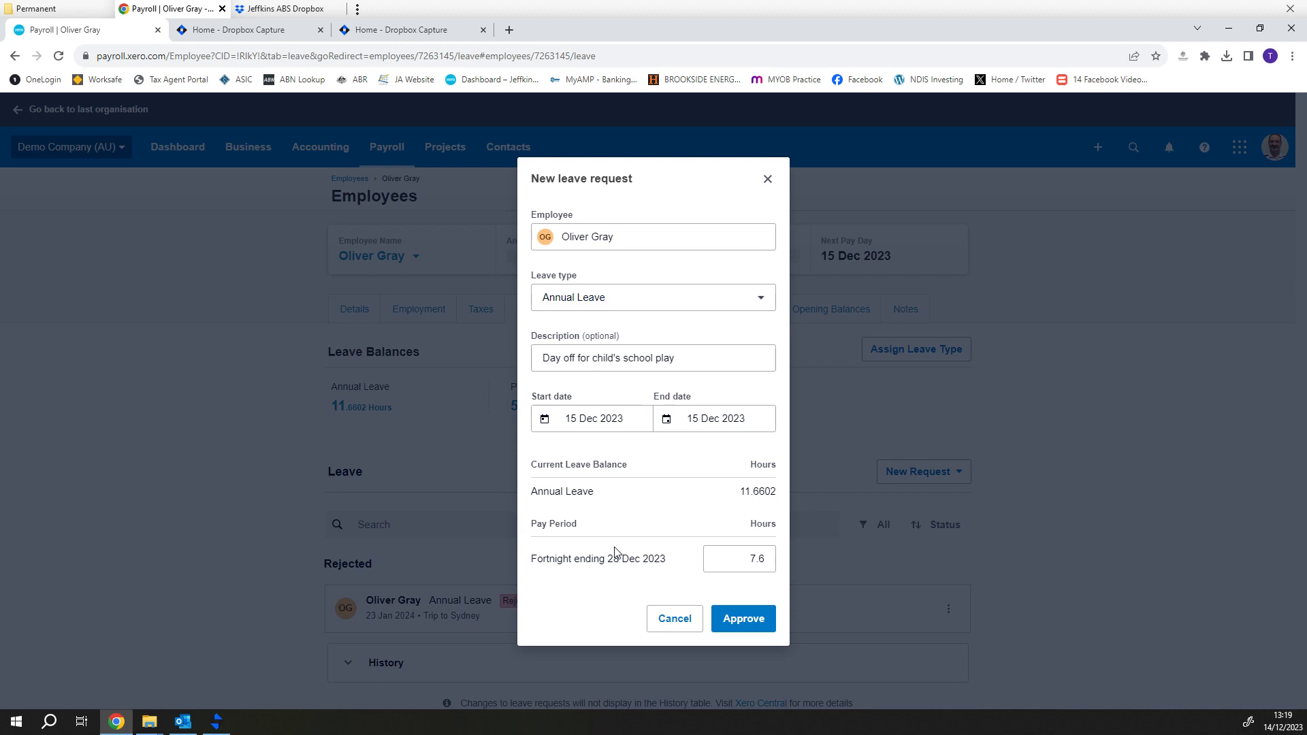
- Change the pay period hours from 7.6 to 8 and approve the request
{"action": "left_click", "coordinate": [727, 557]}
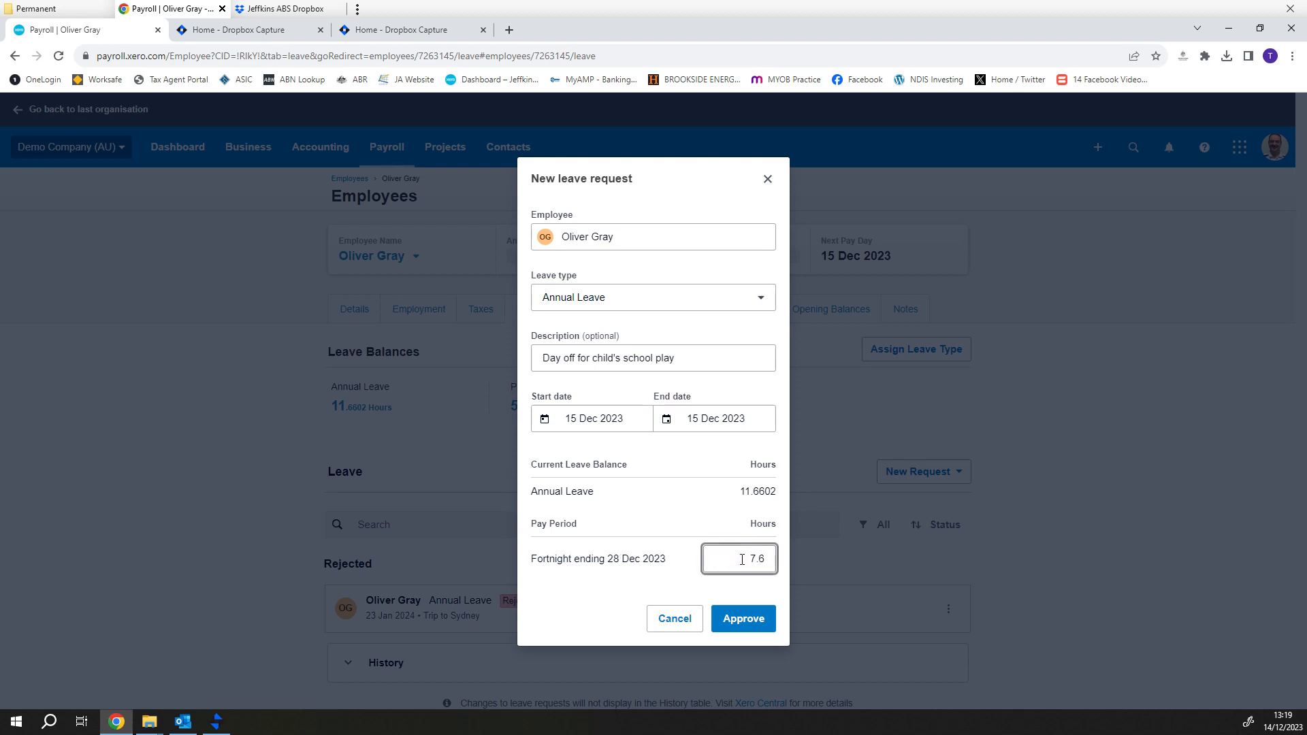
{"action": "left_click_drag", "start_coordinate": [740, 559], "coordinate": [832, 560]}
{"action": "type", "text": "8"}
{"action": "key", "text": "Tab"}
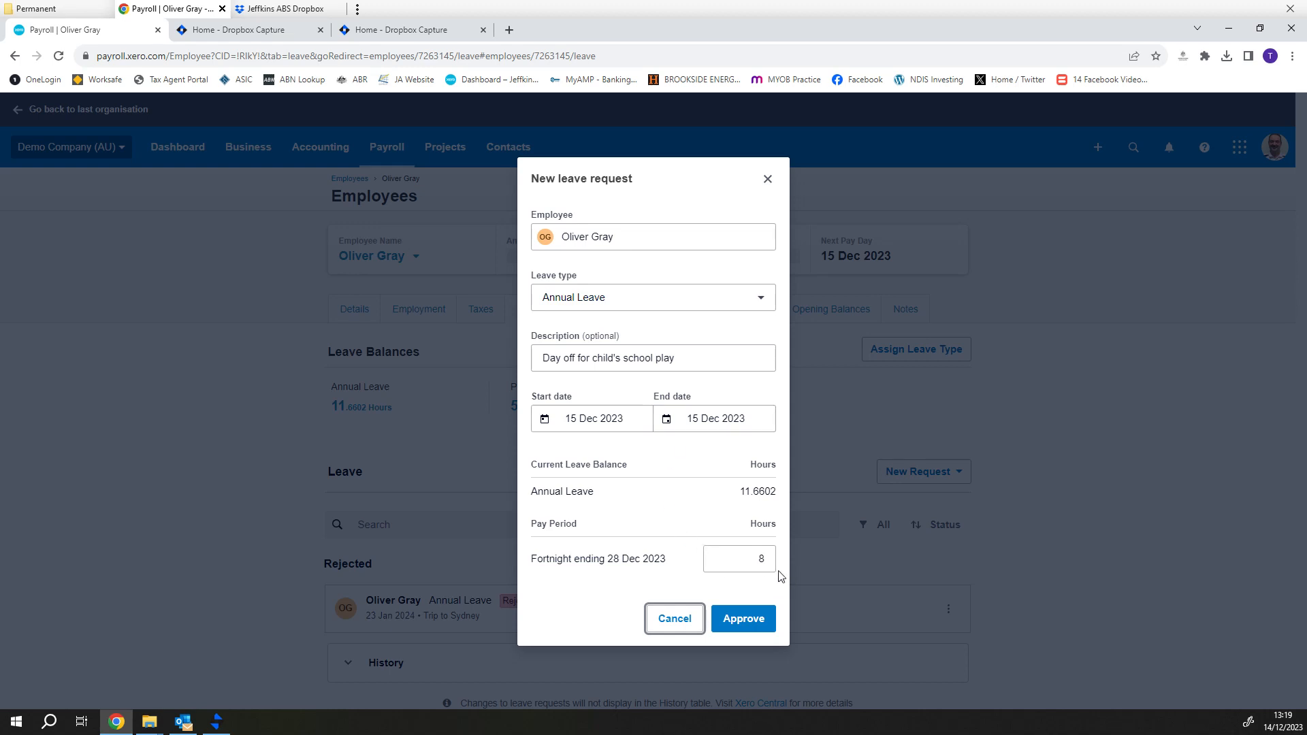
{"action": "left_click", "coordinate": [755, 626]}
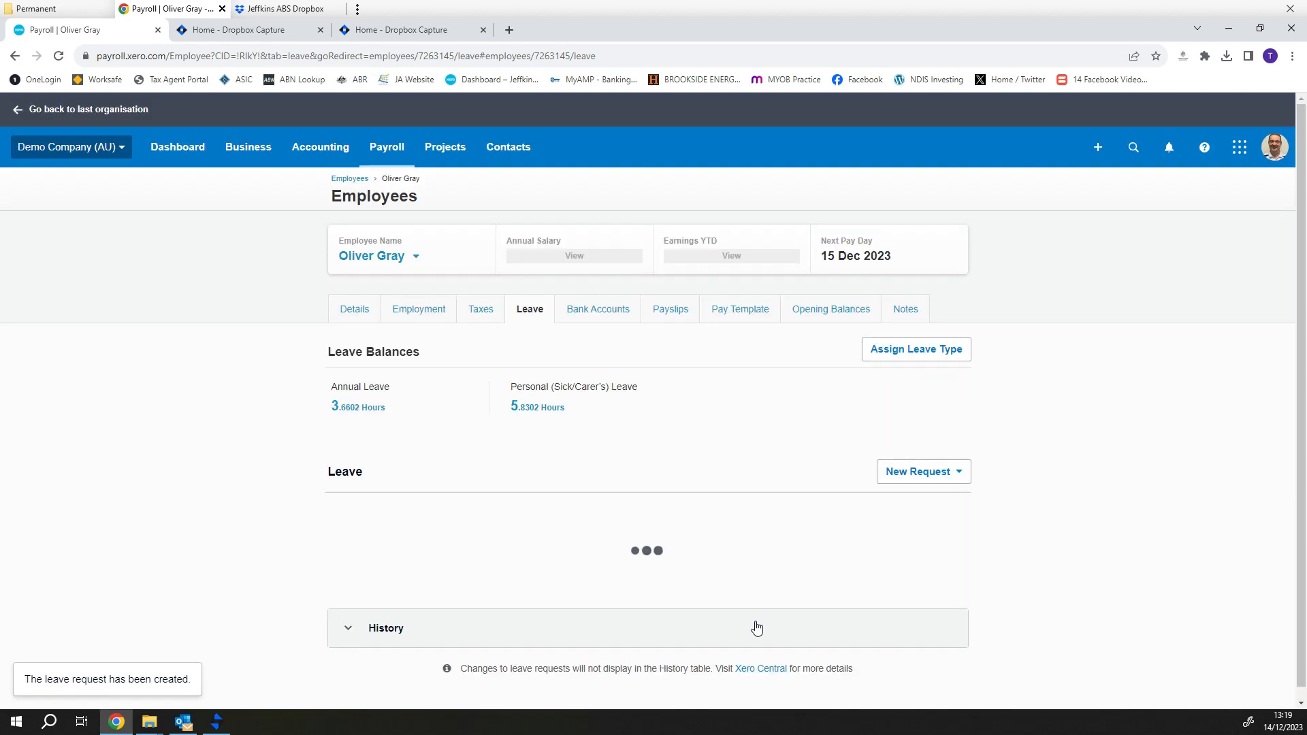
{"action": "scroll", "coordinate": [718, 574], "scroll_direction": "down", "scroll_amount": 1}
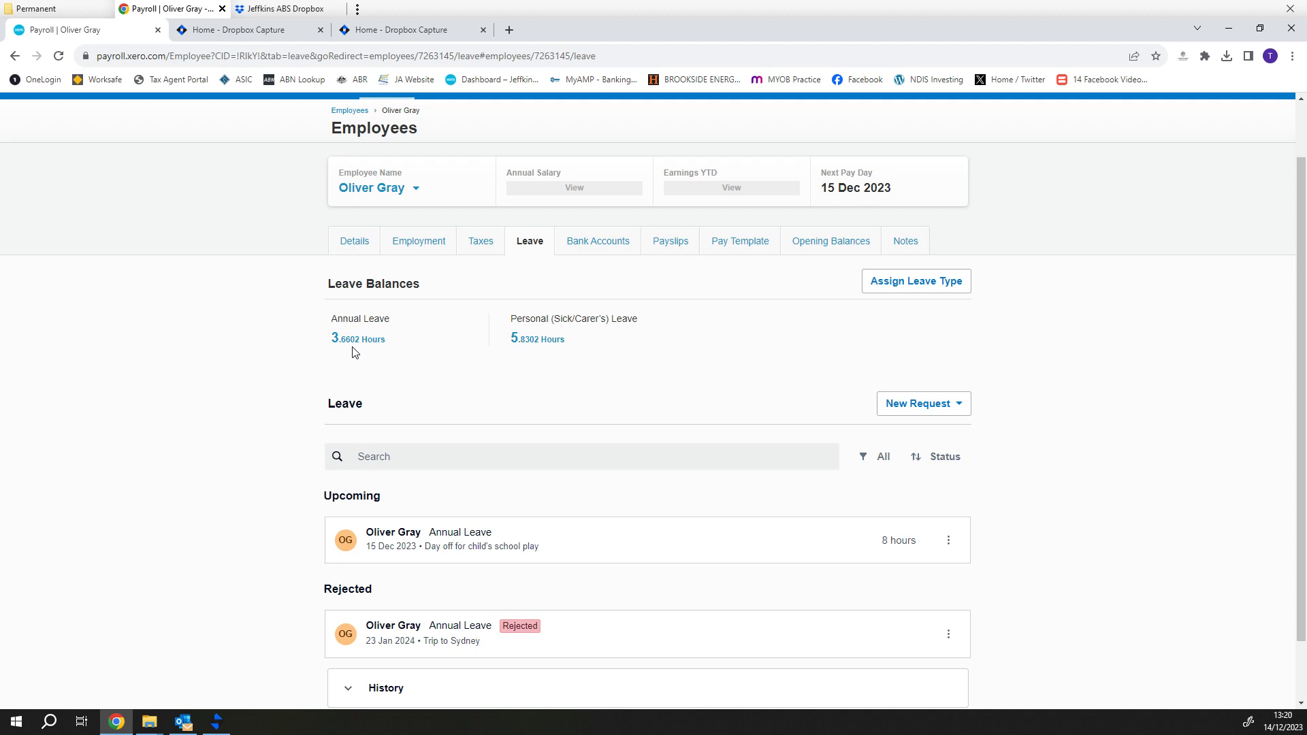
- Start a new Annual Leave request described as 'Day off just because'
{"action": "left_click", "coordinate": [906, 404]}
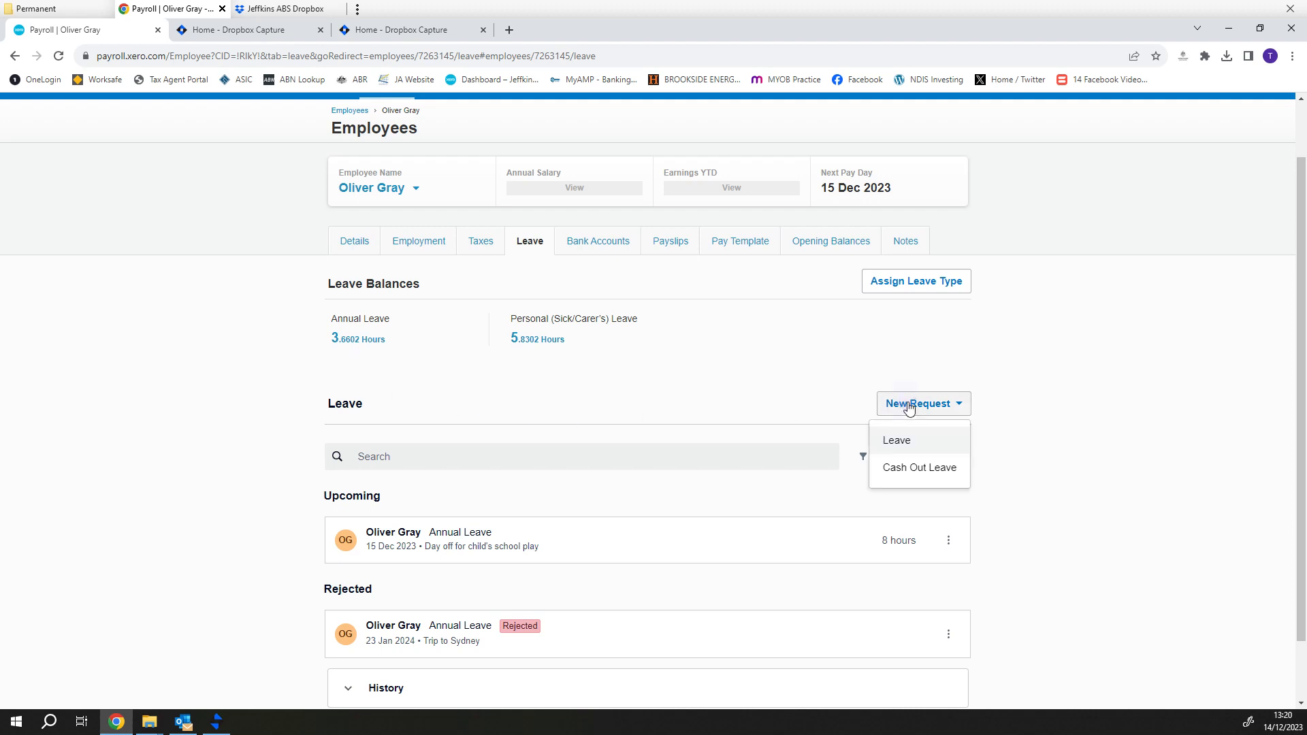
{"action": "left_click", "coordinate": [903, 440]}
{"action": "left_click", "coordinate": [610, 470]}
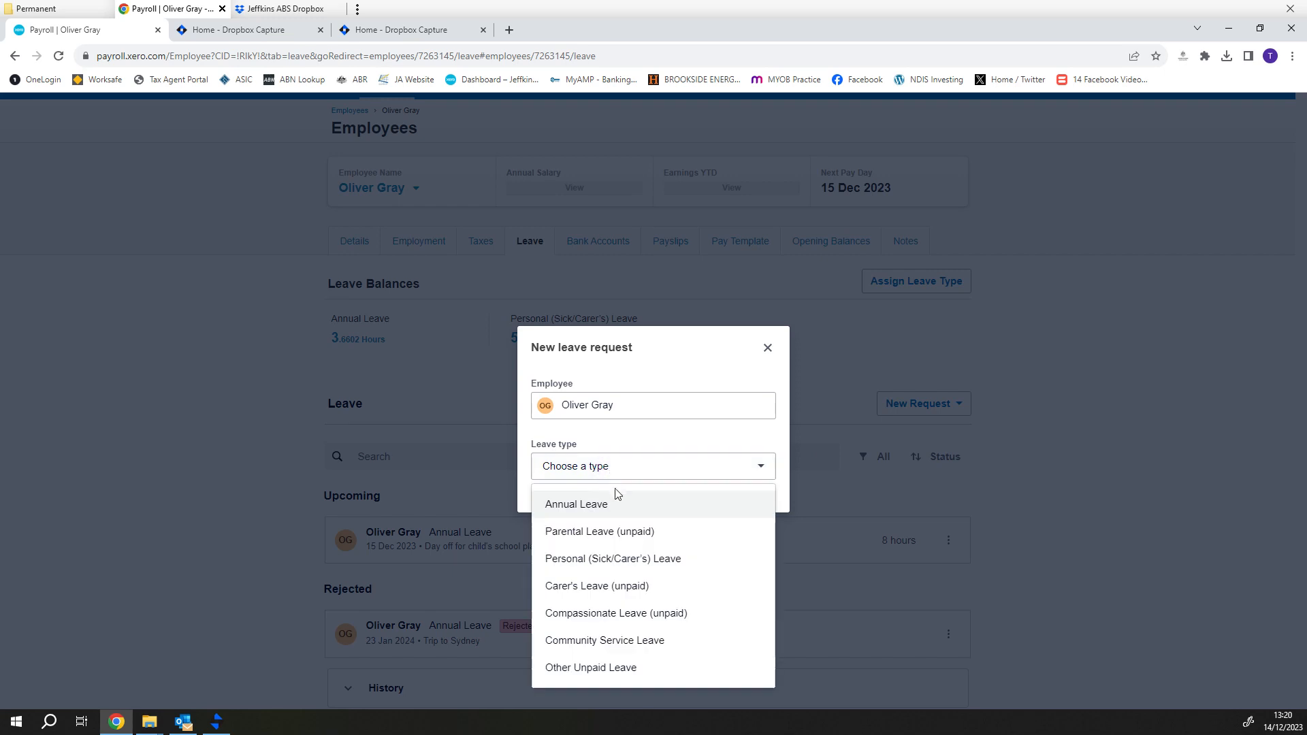
{"action": "left_click", "coordinate": [599, 507]}
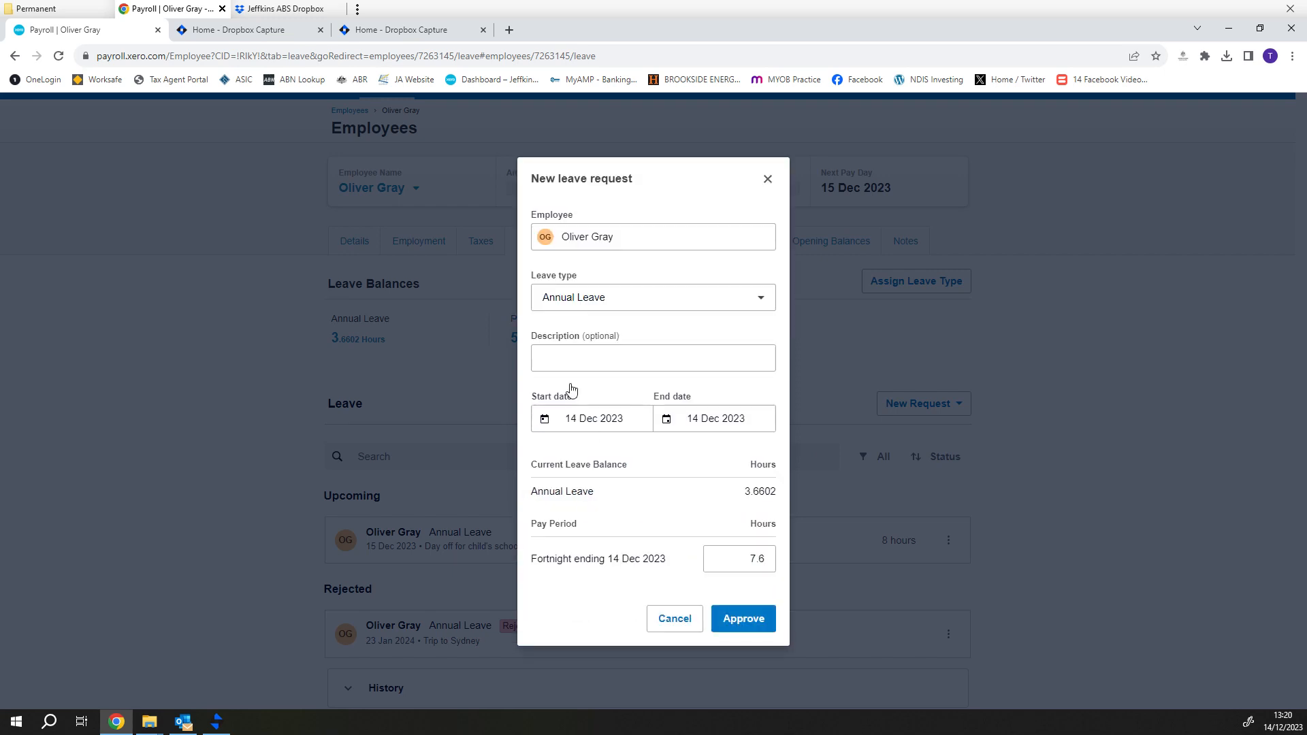
{"action": "left_click", "coordinate": [571, 358]}
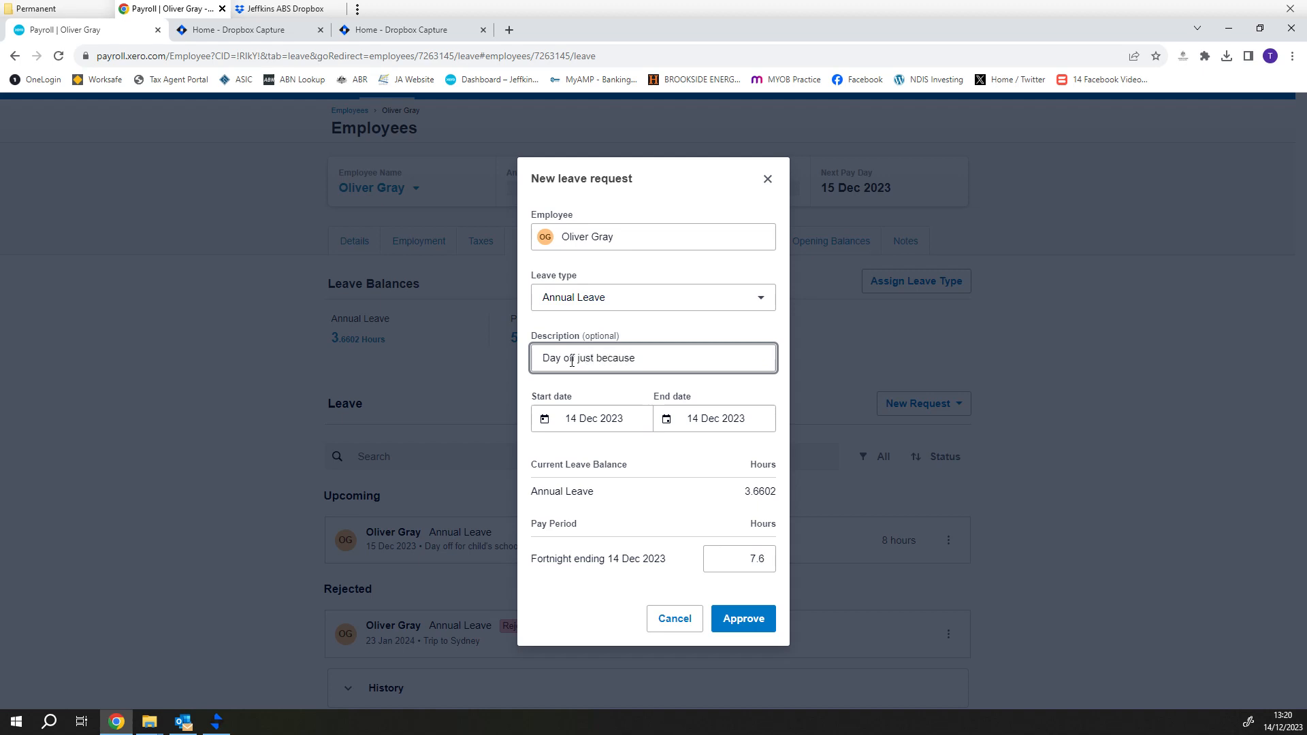
{"action": "type", "text": "Day off just because"}
- Set the leave date to 18 Dec 2023 and the pay period hours to 3.6602
{"action": "left_click", "coordinate": [603, 418]}
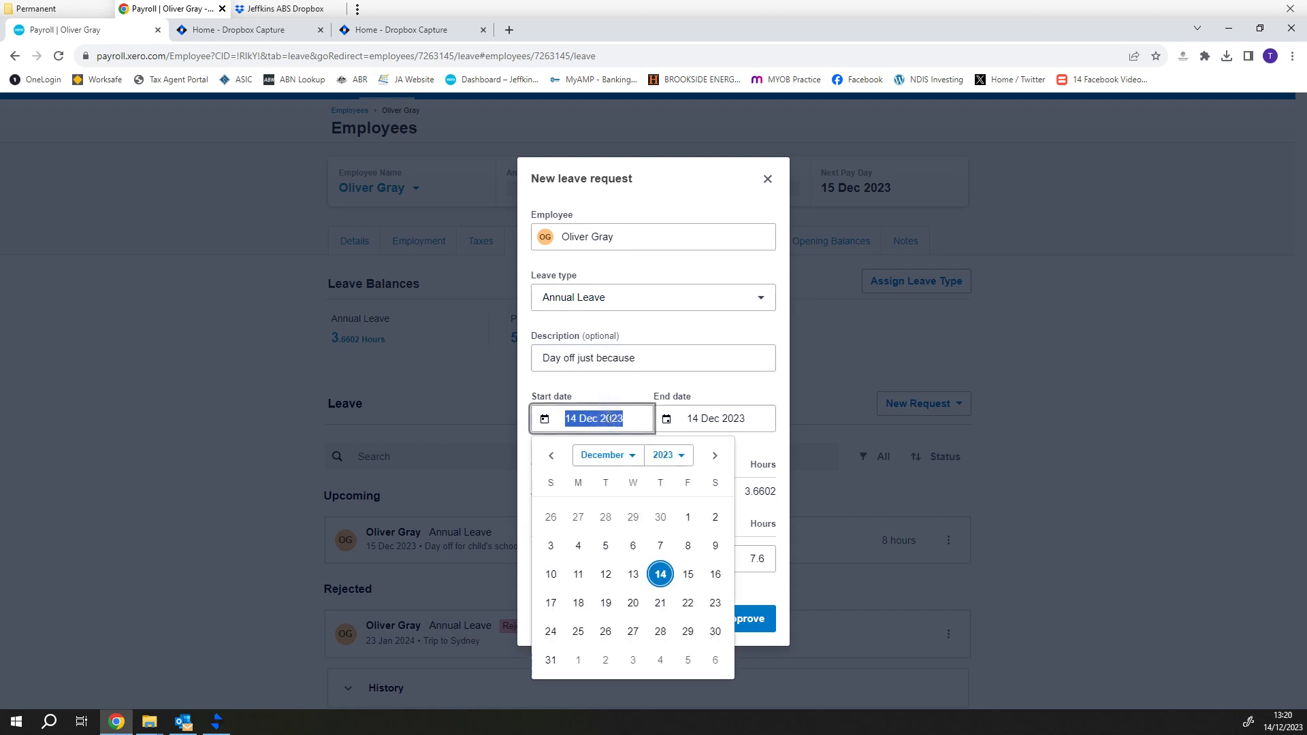
{"action": "left_click", "coordinate": [576, 603]}
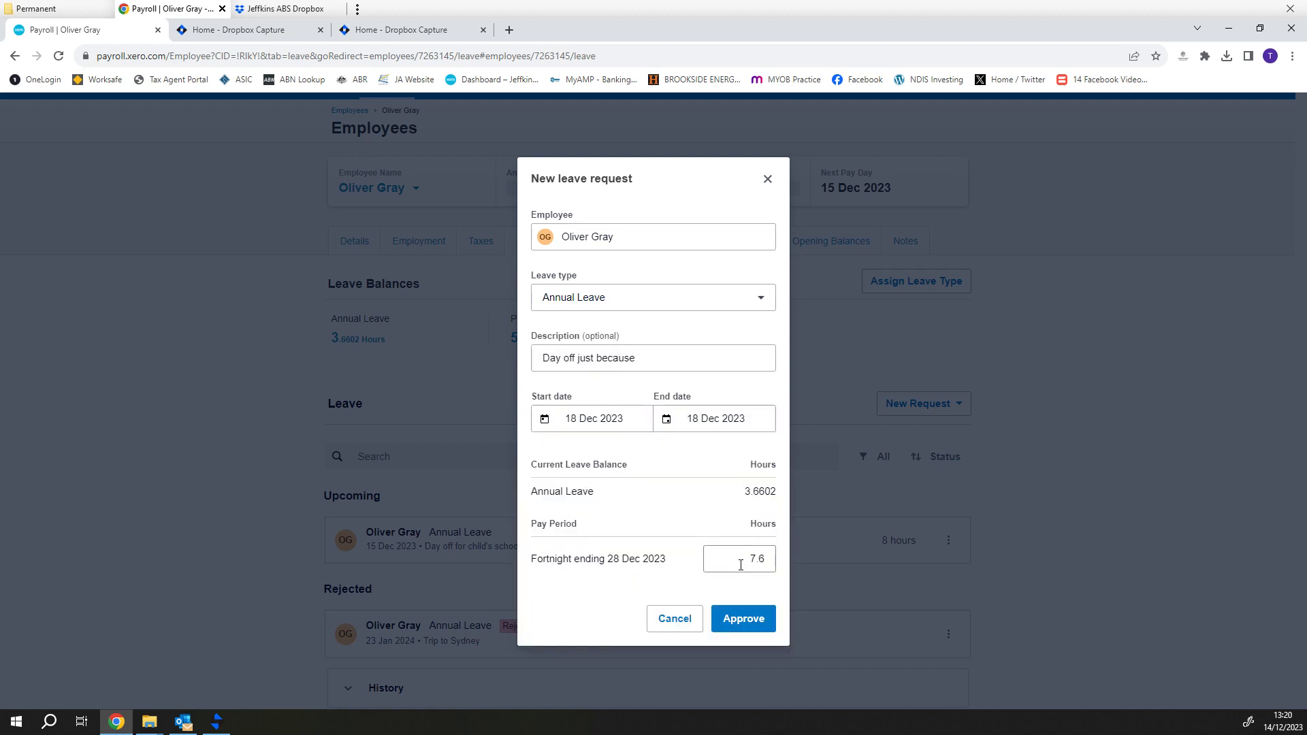
{"action": "left_click", "coordinate": [737, 562]}
{"action": "type", "text": "8"}
{"action": "key", "text": "Tab"}
{"action": "left_click_drag", "start_coordinate": [738, 563], "coordinate": [778, 565]}
{"action": "type", "text": "3"}
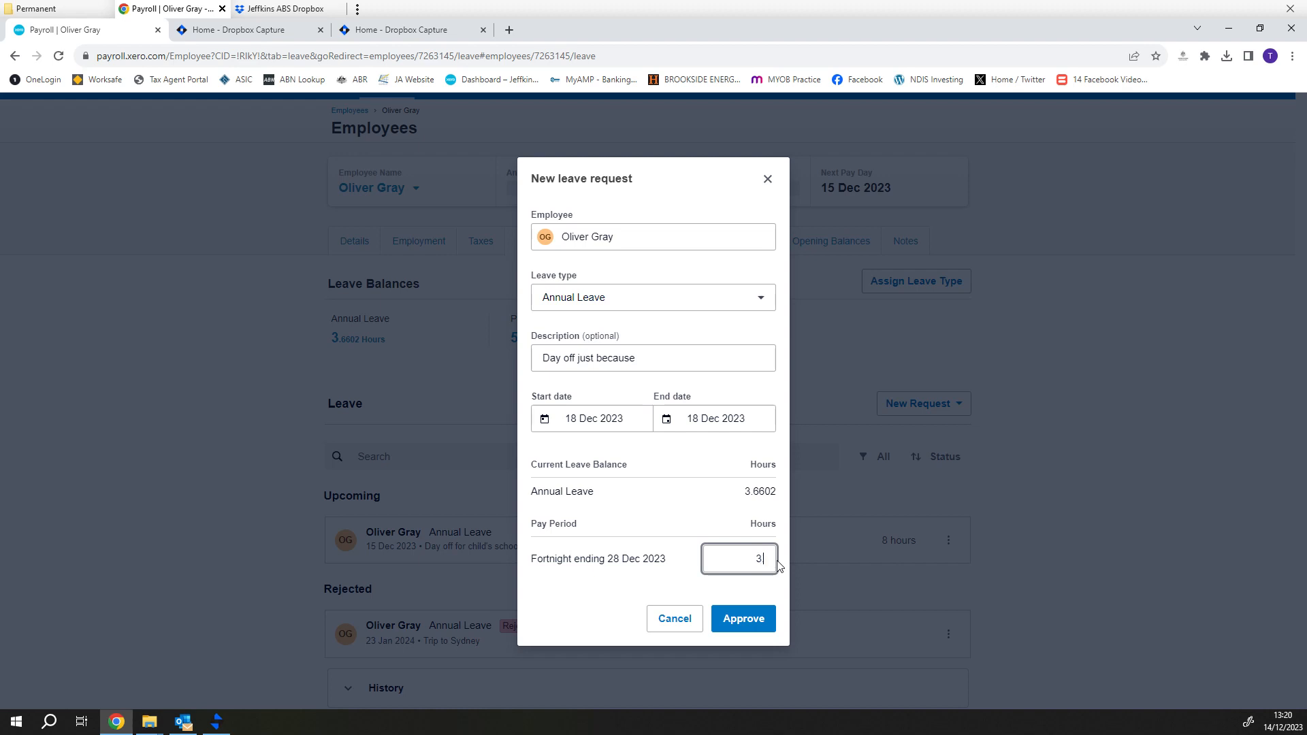
{"action": "type", "text": ".6602"}
{"action": "key", "text": "Tab"}
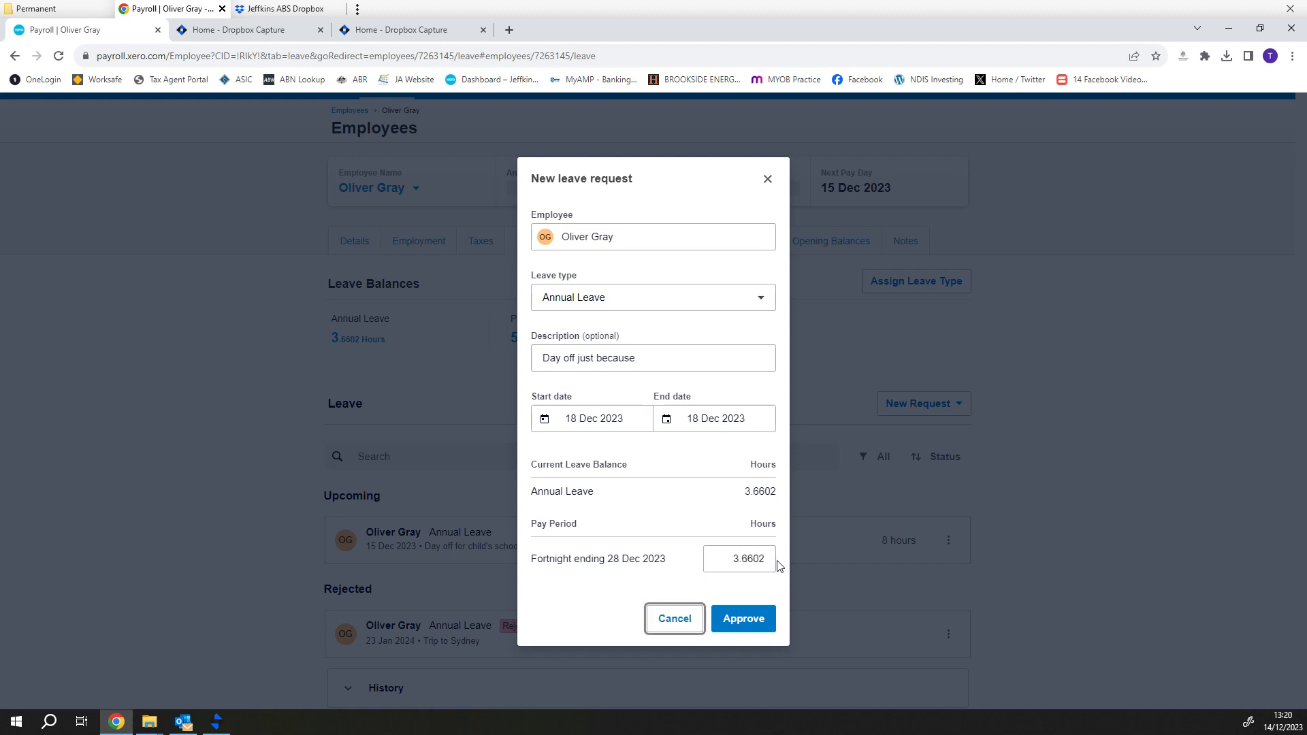
- Approve the 3.6602-hour annual leave request for 18 Dec 2023
{"action": "left_click", "coordinate": [751, 619]}
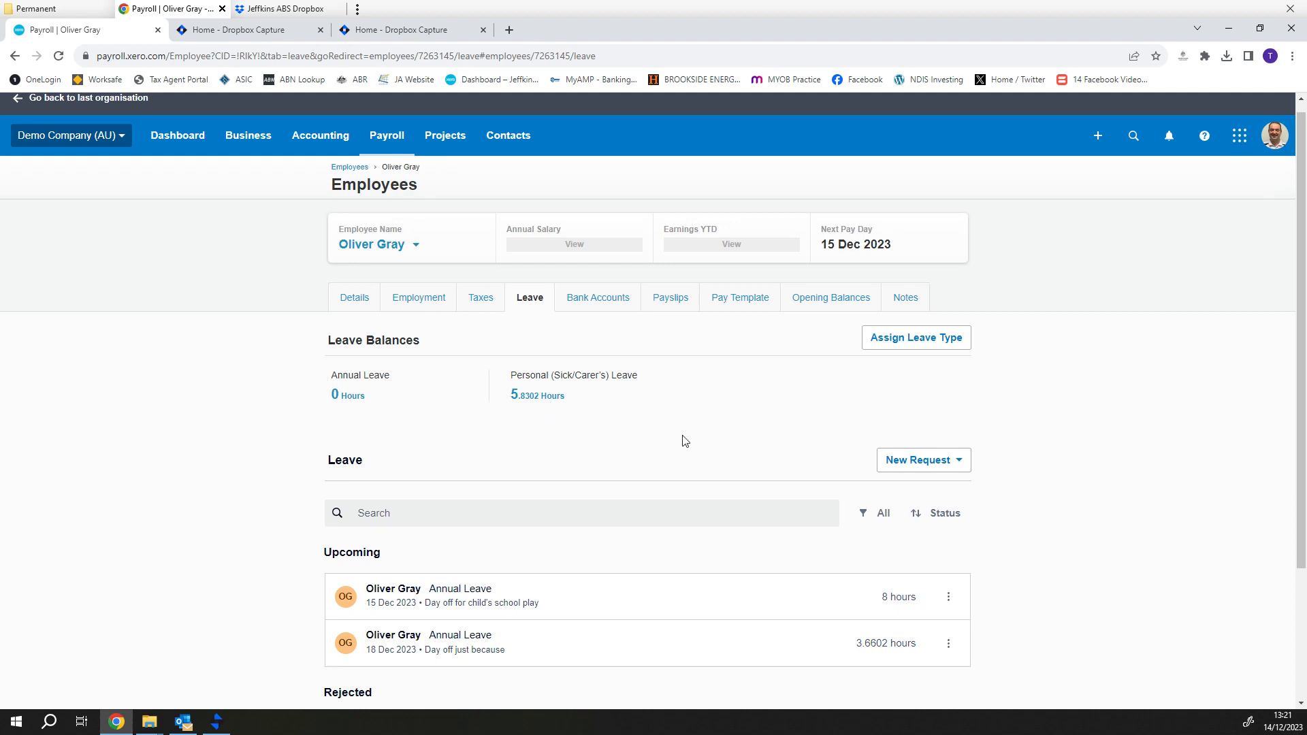
- Begin a Personal (Sick/Carer's) Leave request, cancel it, and review the leave balances
{"action": "left_click", "coordinate": [908, 465]}
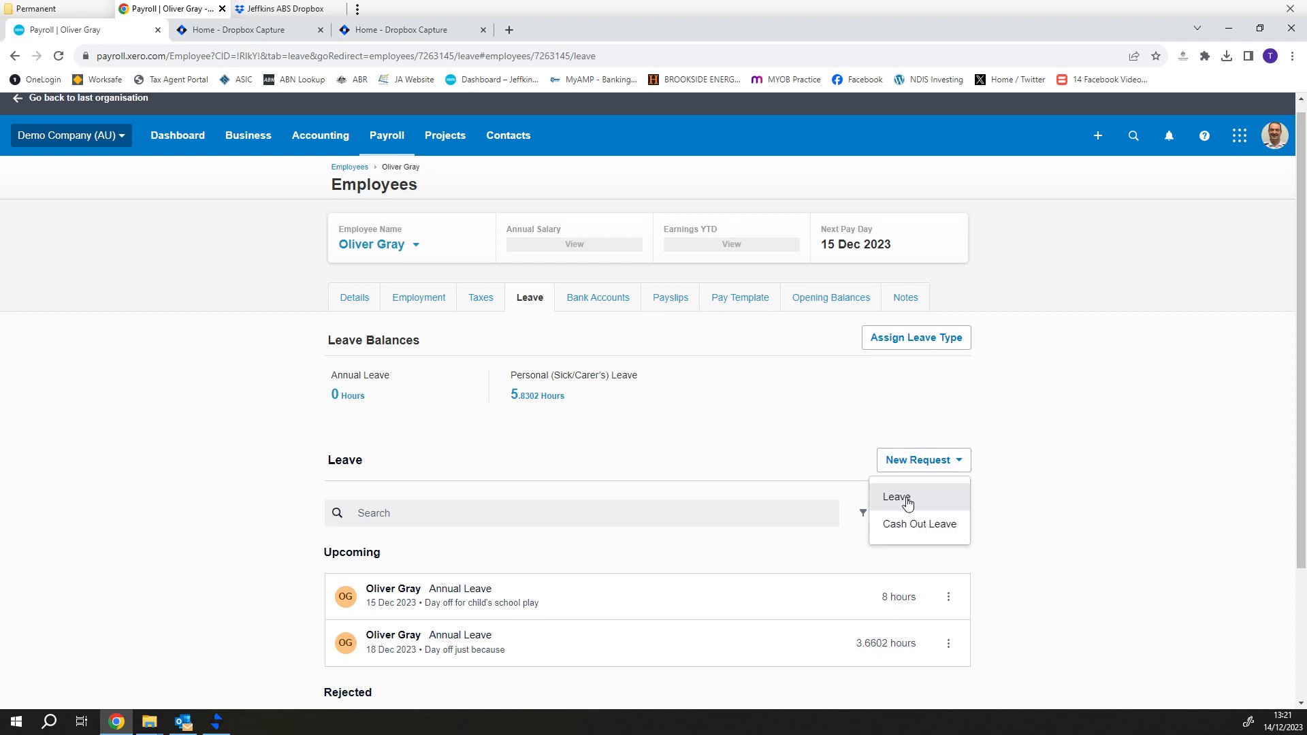
{"action": "left_click", "coordinate": [903, 498]}
{"action": "left_click", "coordinate": [665, 468]}
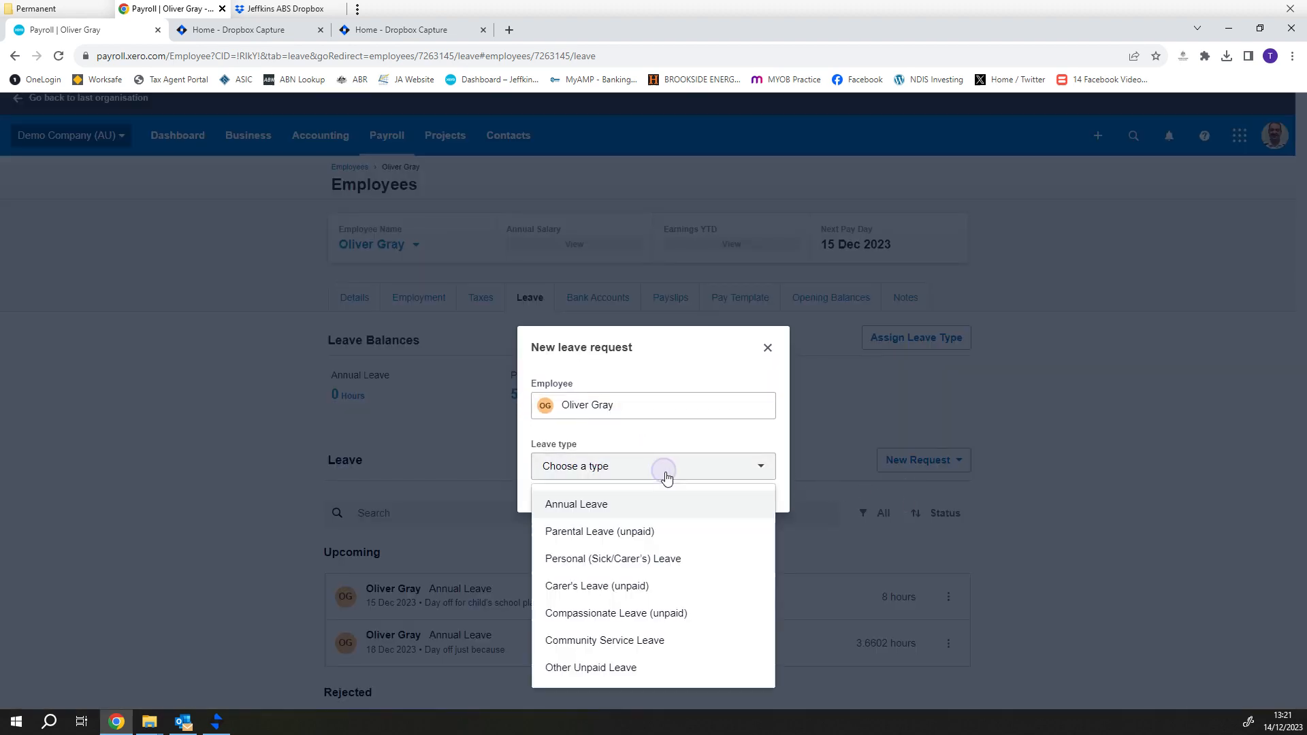
{"action": "left_click", "coordinate": [663, 560]}
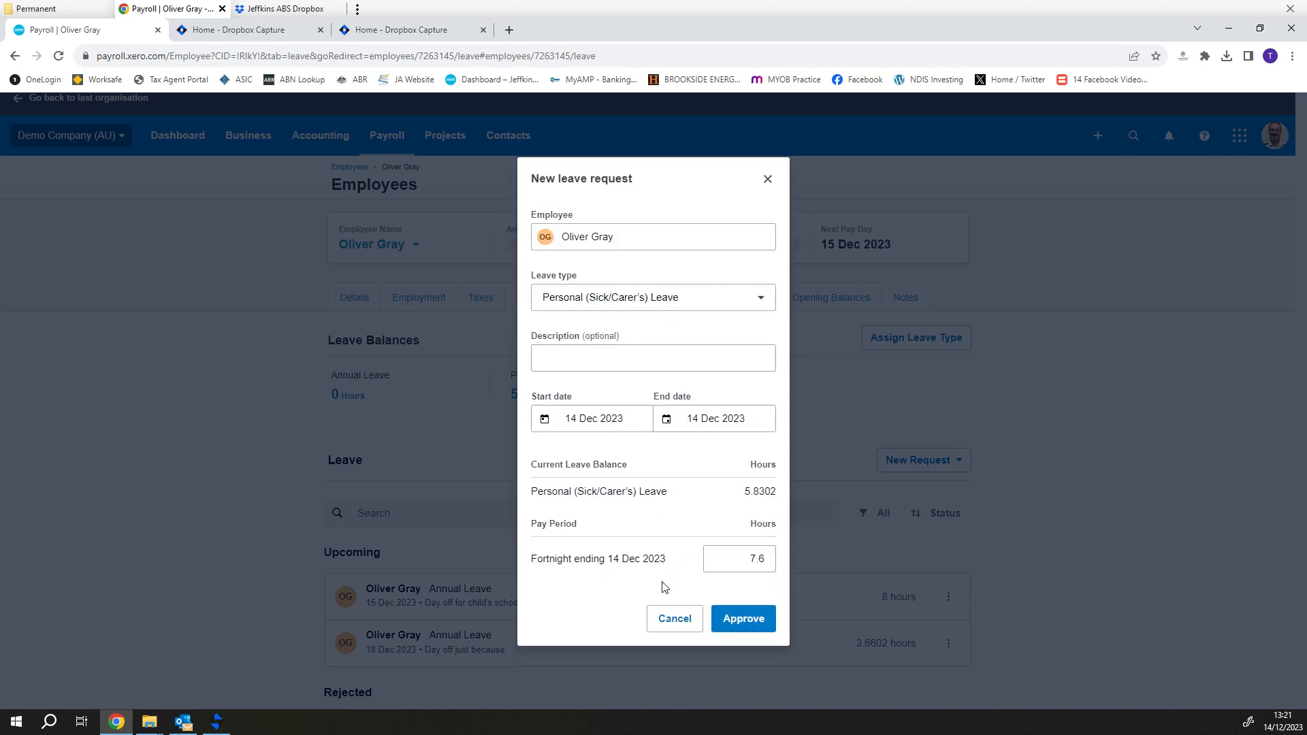
{"action": "left_click", "coordinate": [675, 625]}
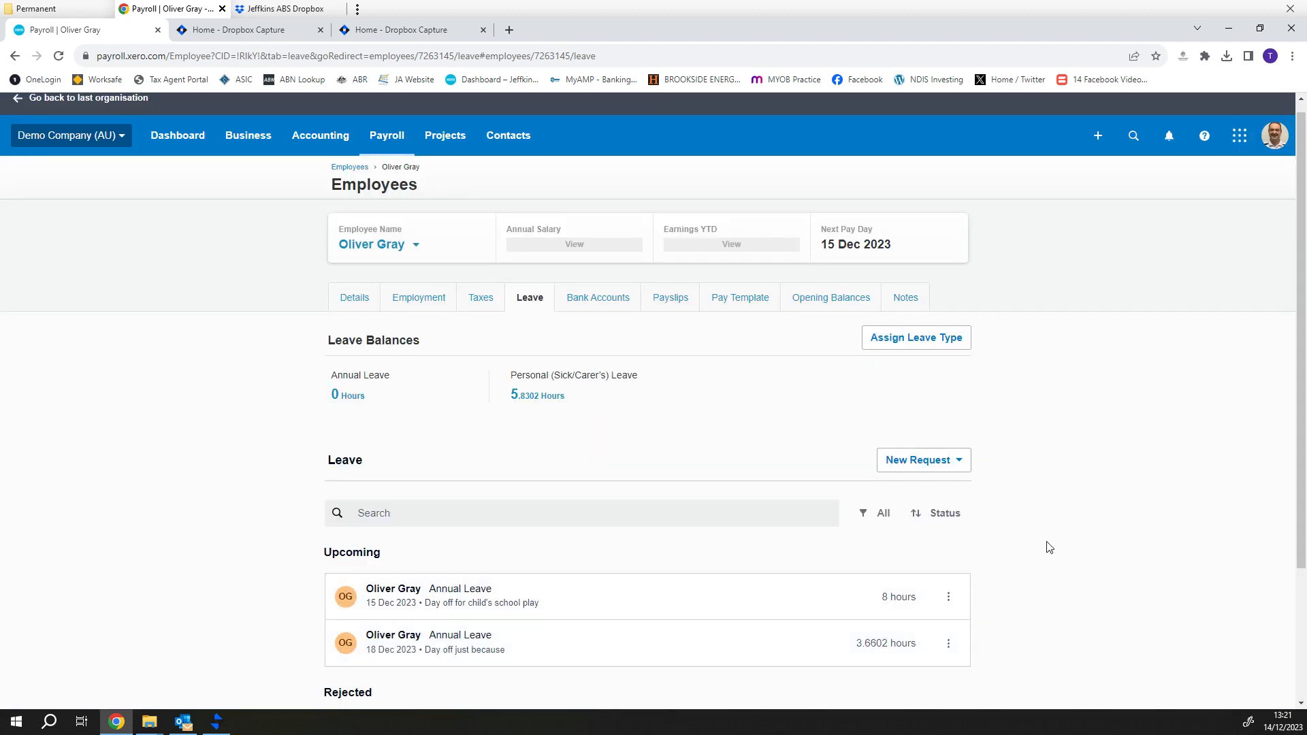
{"action": "scroll", "coordinate": [1047, 545], "scroll_direction": "down", "scroll_amount": 2}
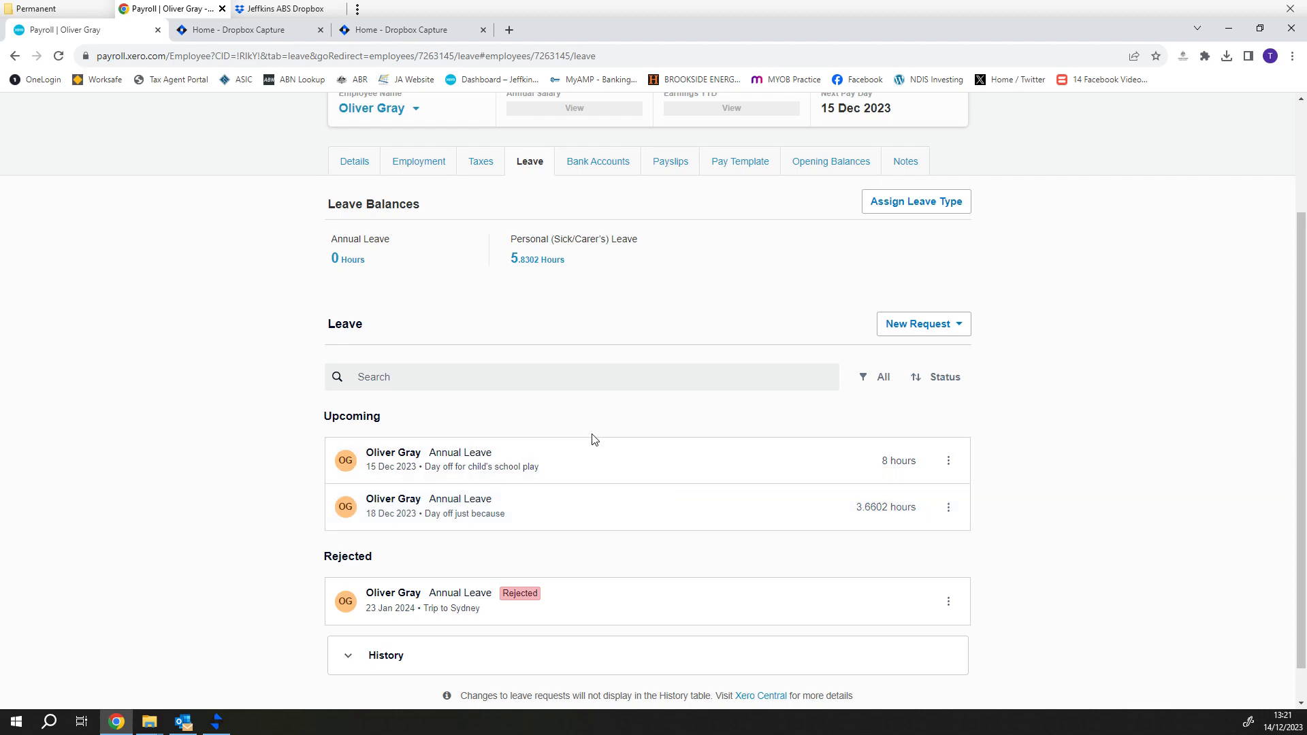
{"action": "scroll", "coordinate": [591, 436], "scroll_direction": "up", "scroll_amount": 3}
- Create a draft pay run for the fortnight ending 14 Dec 2023
{"action": "left_click", "coordinate": [378, 147]}
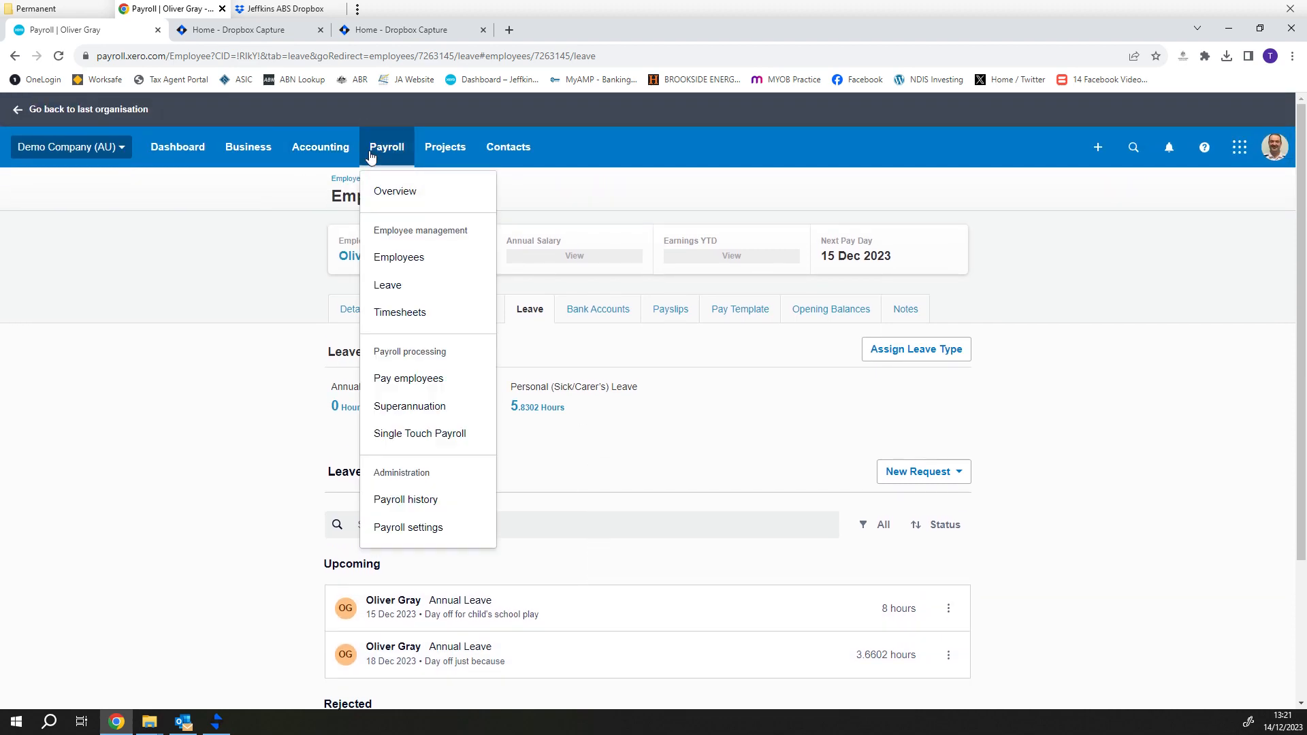
{"action": "left_click", "coordinate": [405, 379]}
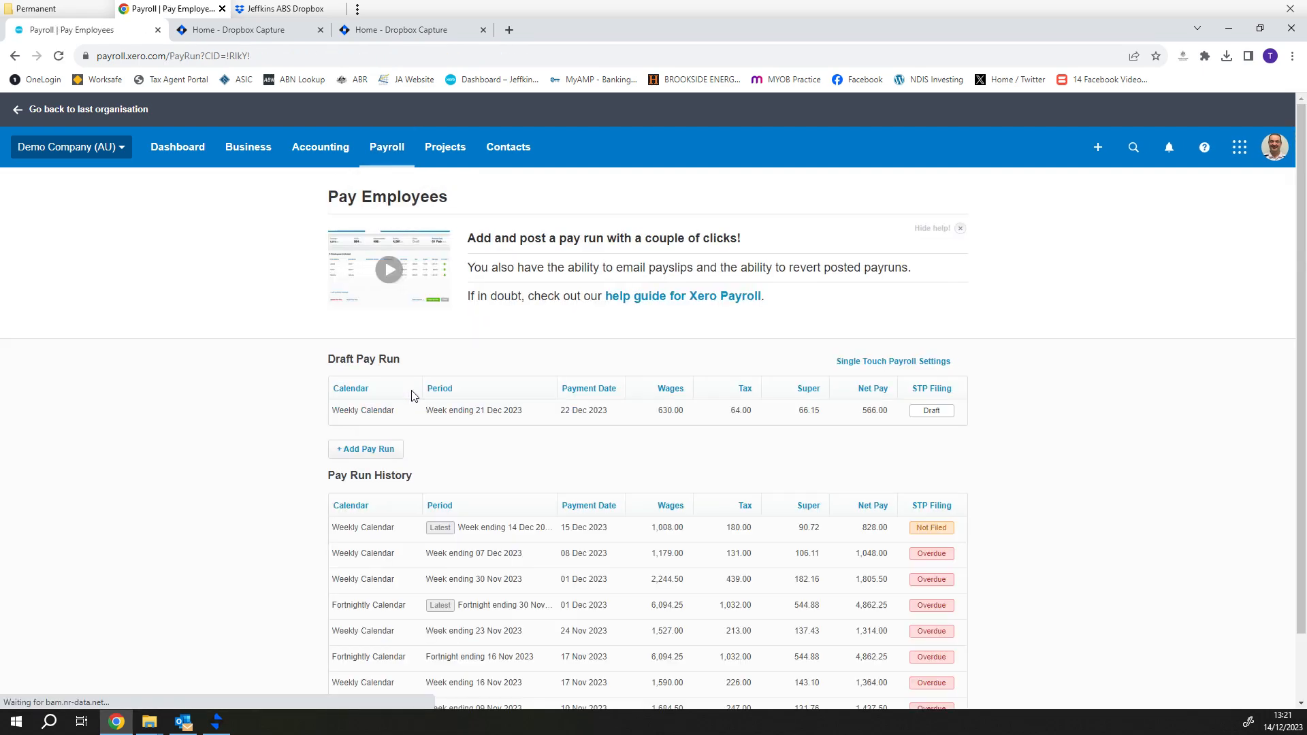
{"action": "left_click", "coordinate": [379, 449]}
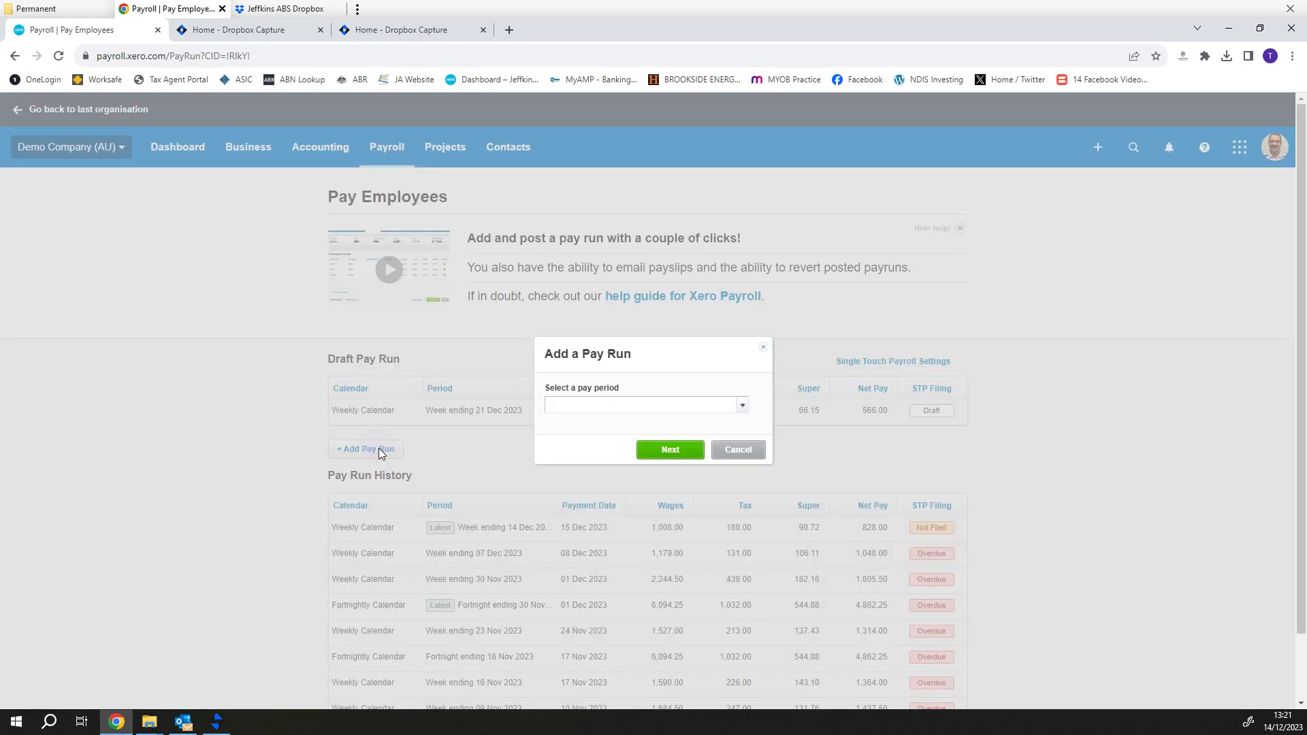
{"action": "left_click", "coordinate": [741, 405]}
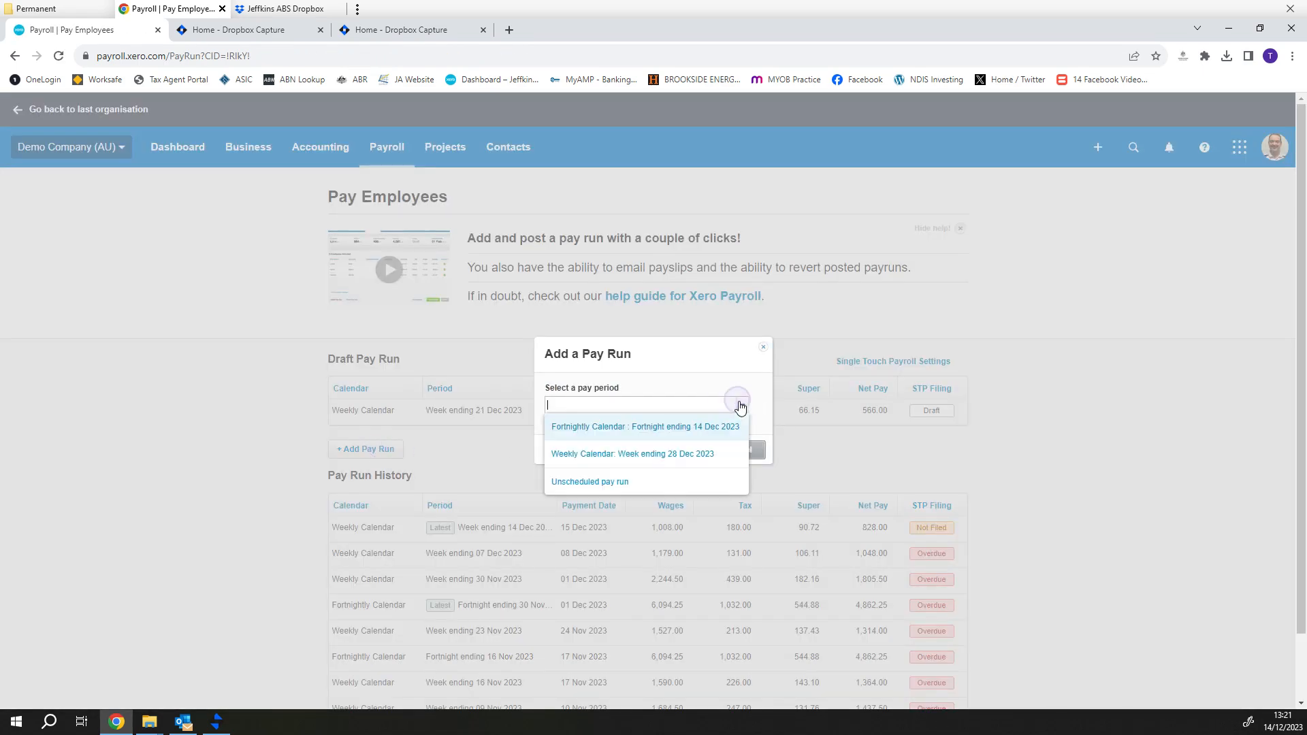
{"action": "left_click", "coordinate": [666, 426]}
{"action": "left_click", "coordinate": [667, 450]}
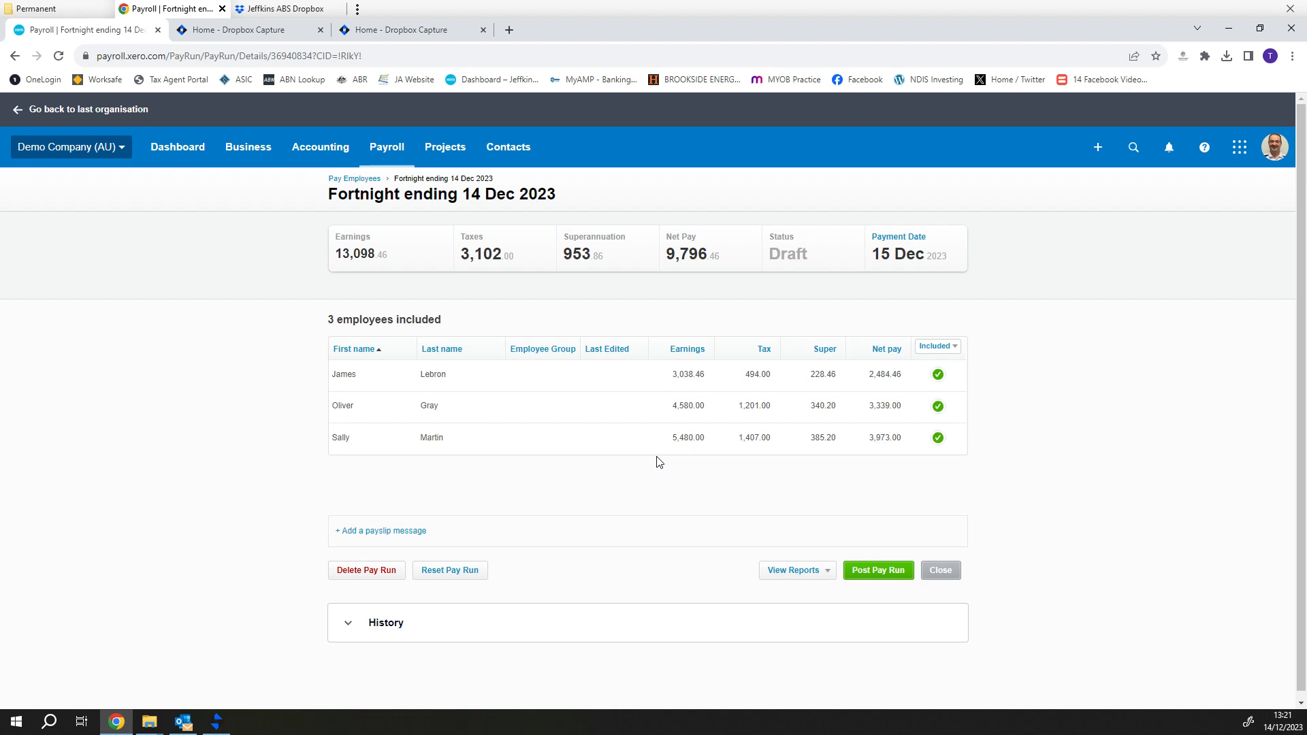
- Save the employee's payslip in that pay run and return to the summary
{"action": "left_click", "coordinate": [470, 410]}
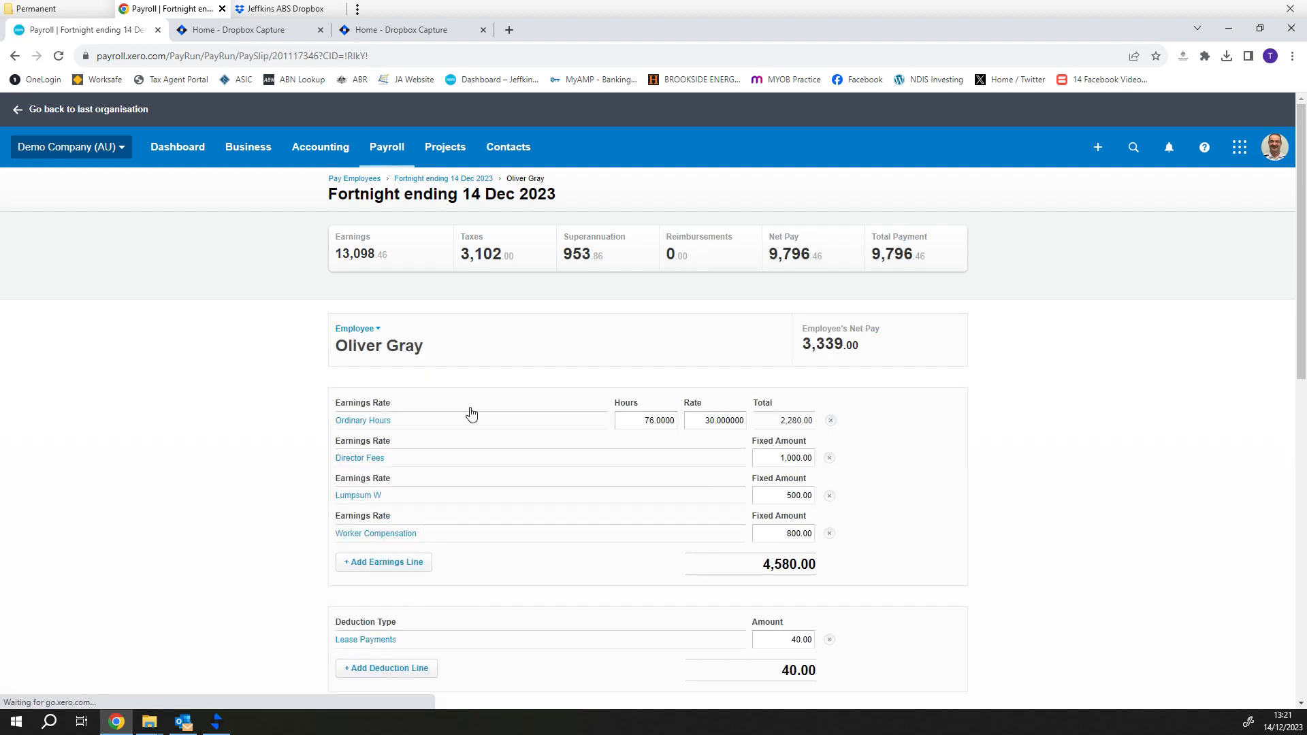
{"action": "scroll", "coordinate": [817, 519], "scroll_direction": "down", "scroll_amount": 5}
{"action": "scroll", "coordinate": [816, 519], "scroll_direction": "down", "scroll_amount": 6}
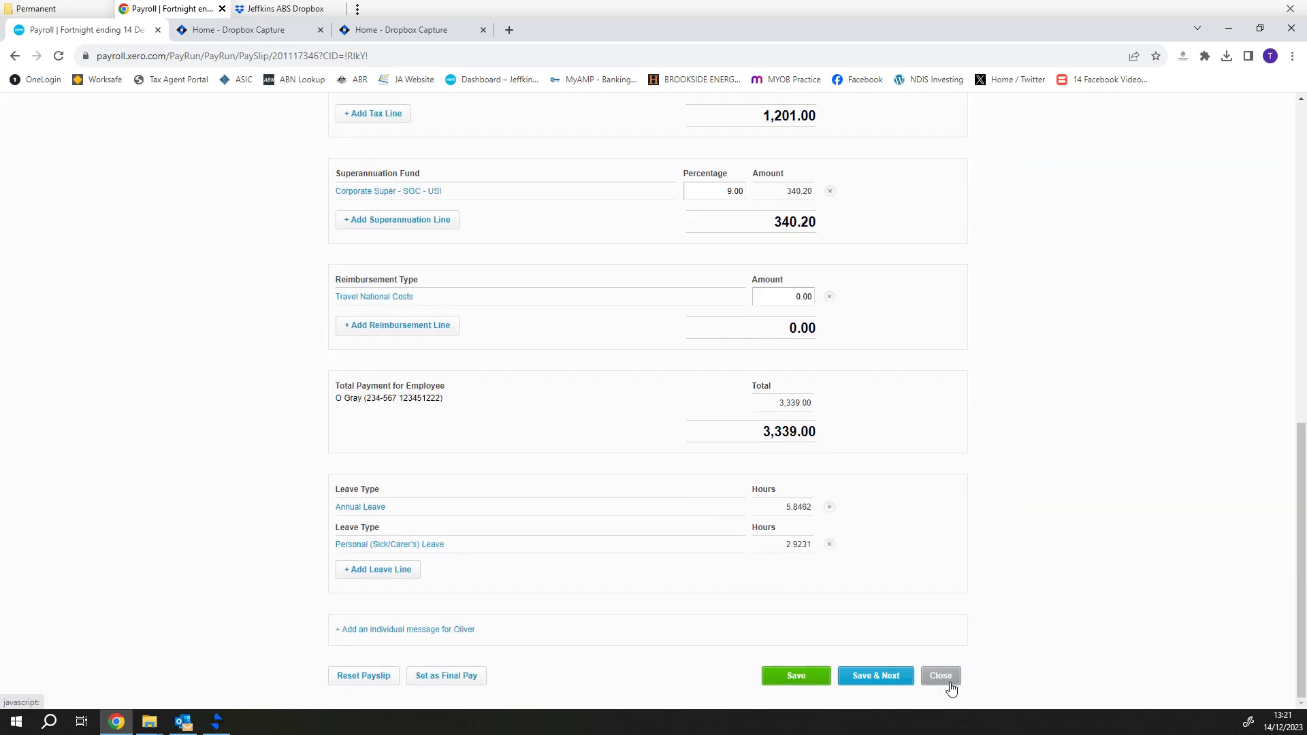
{"action": "left_click", "coordinate": [802, 679]}
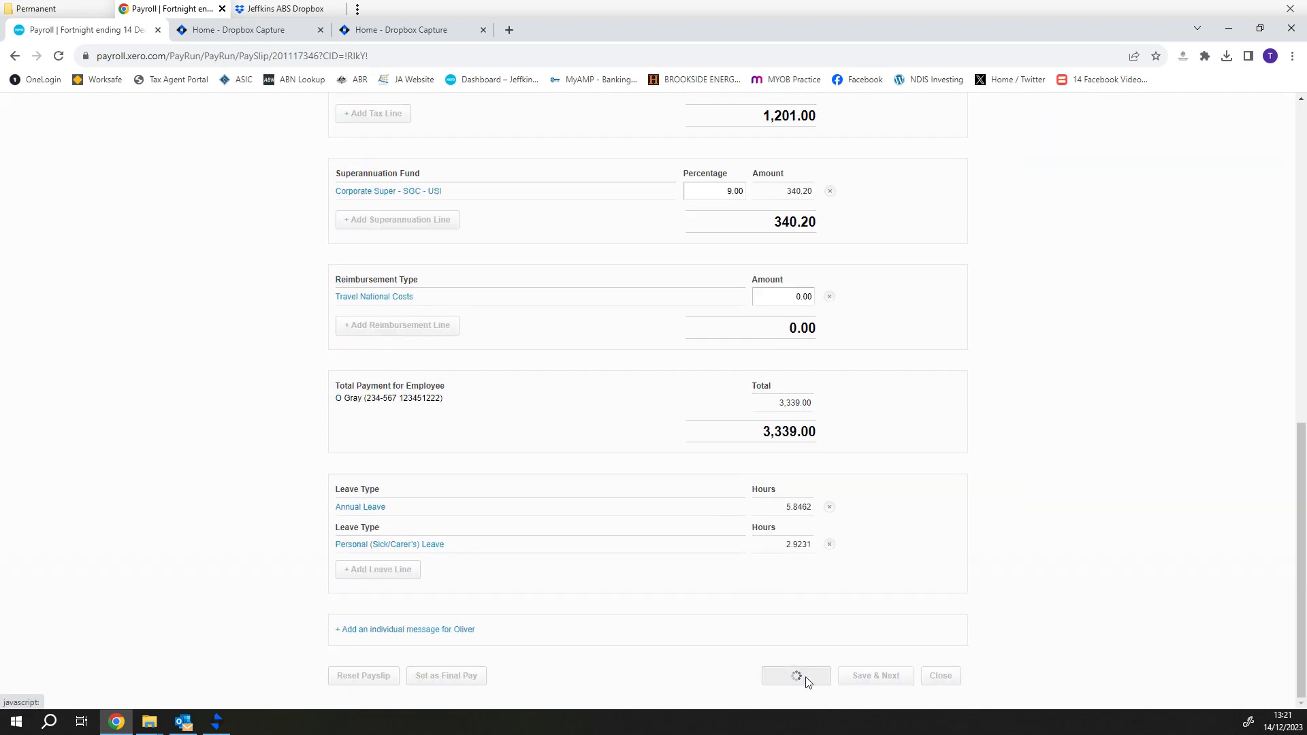
{"action": "scroll", "coordinate": [970, 437], "scroll_direction": "down", "scroll_amount": 11}
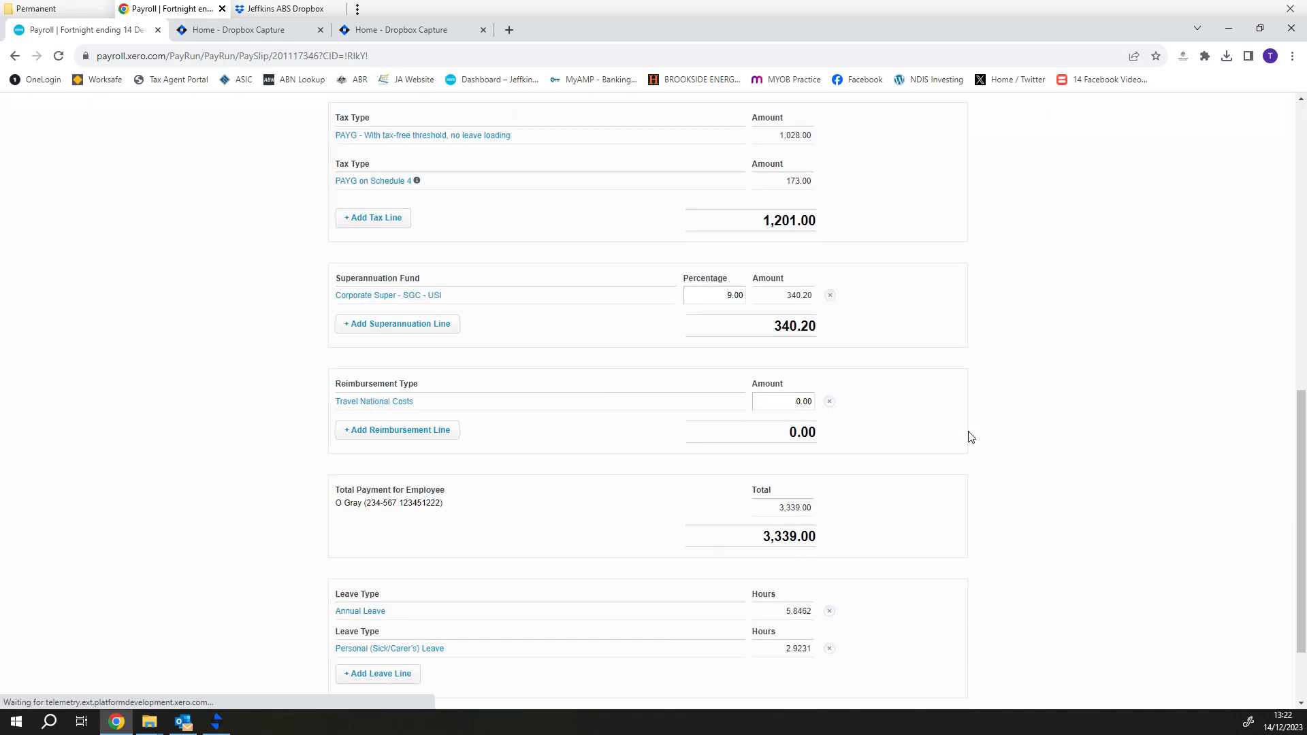
{"action": "left_click", "coordinate": [941, 679]}
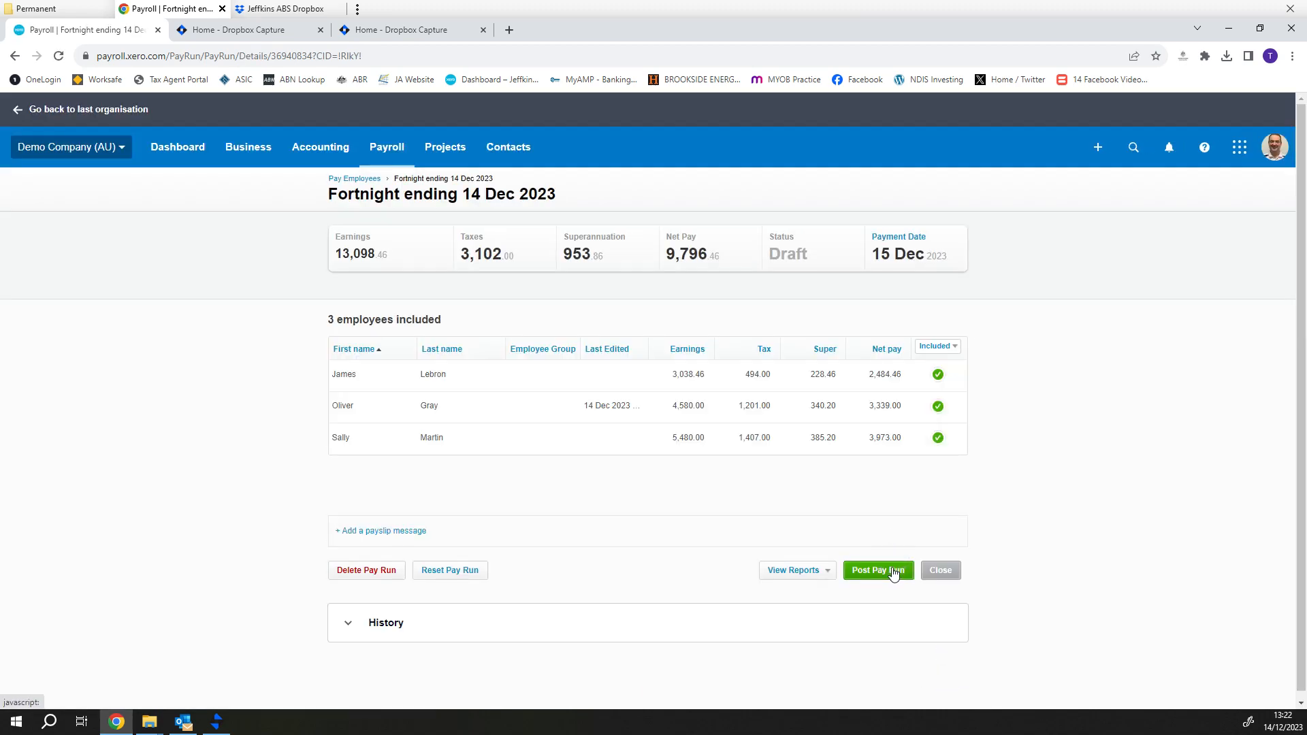
- Post the 14 Dec 2023 pay run, submit its STP filing to the ATO, and start another pay run
{"action": "left_click", "coordinate": [894, 572]}
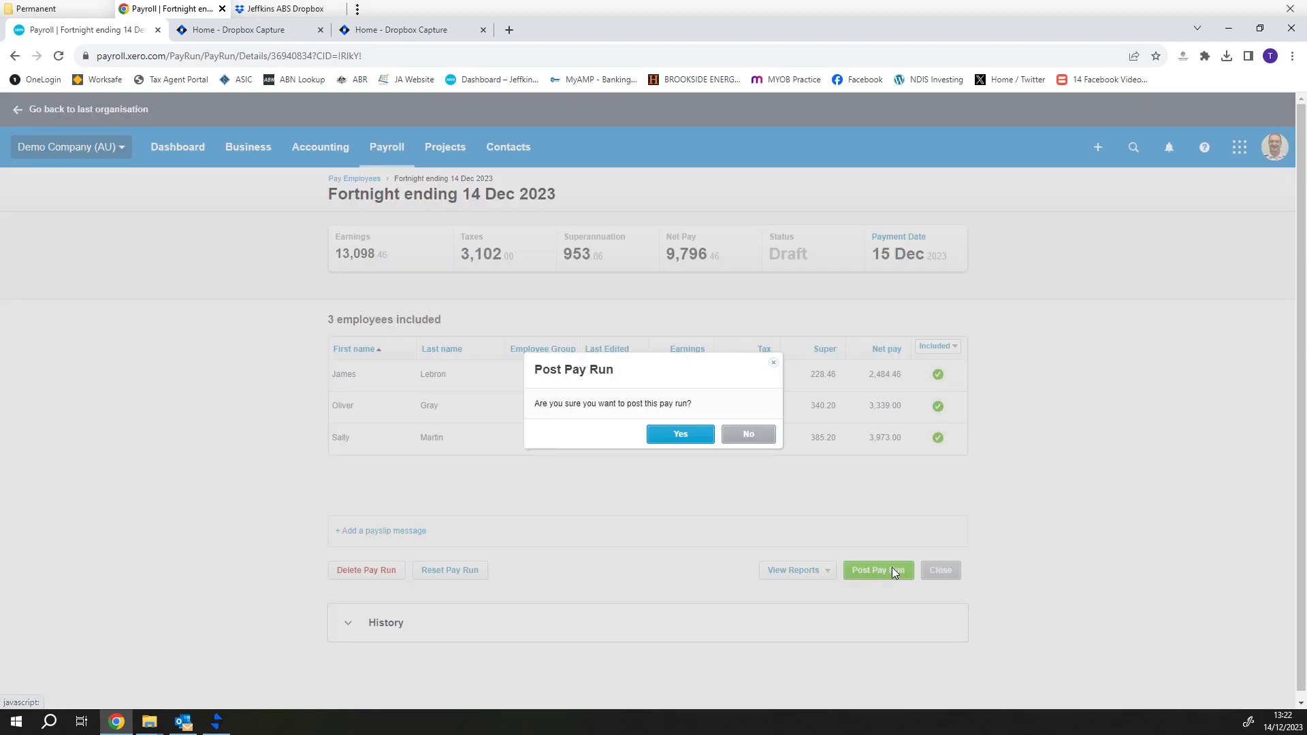
{"action": "left_click", "coordinate": [680, 435]}
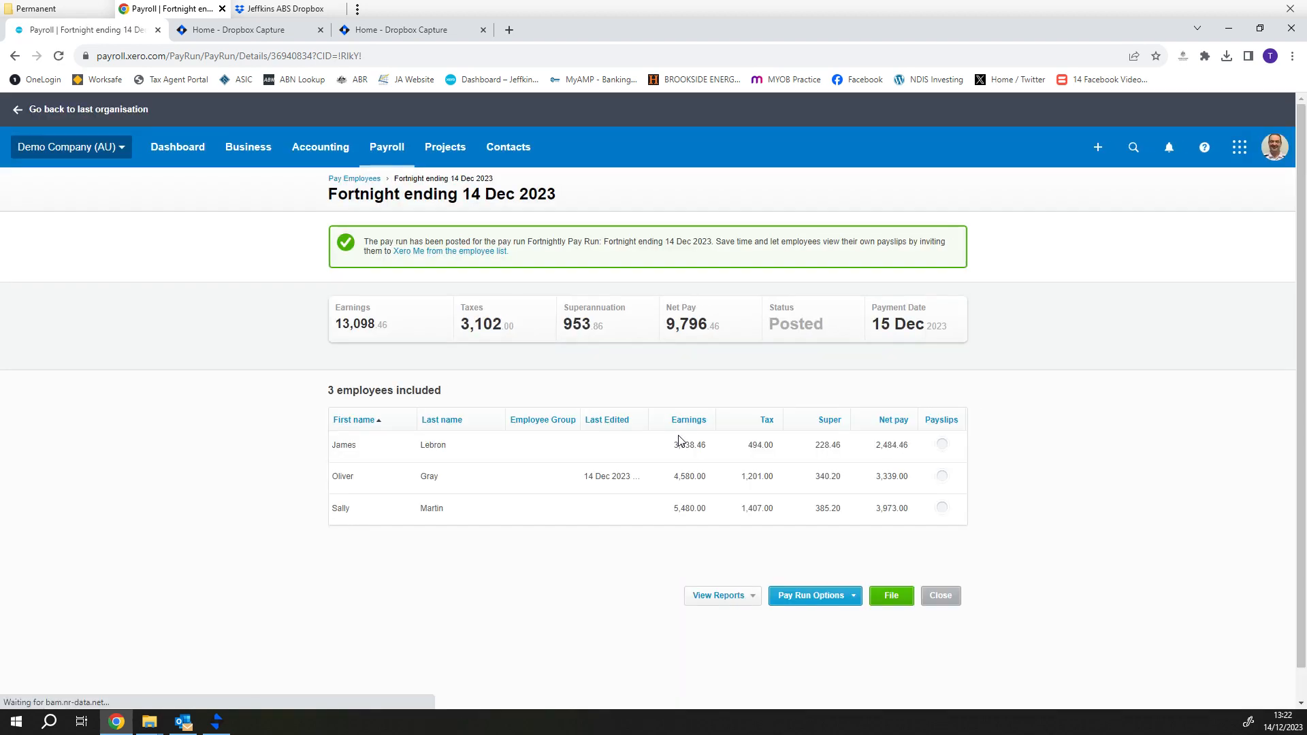
{"action": "left_click", "coordinate": [895, 599]}
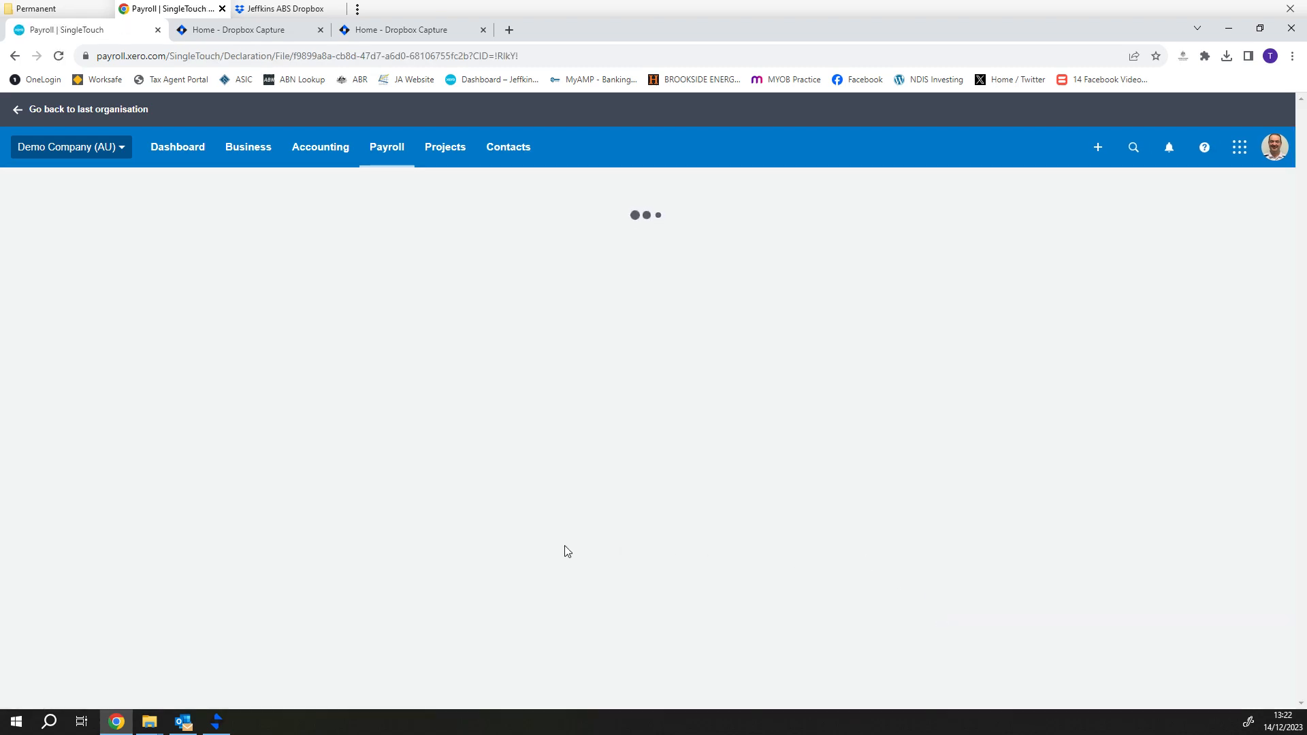
{"action": "left_click", "coordinate": [380, 609]}
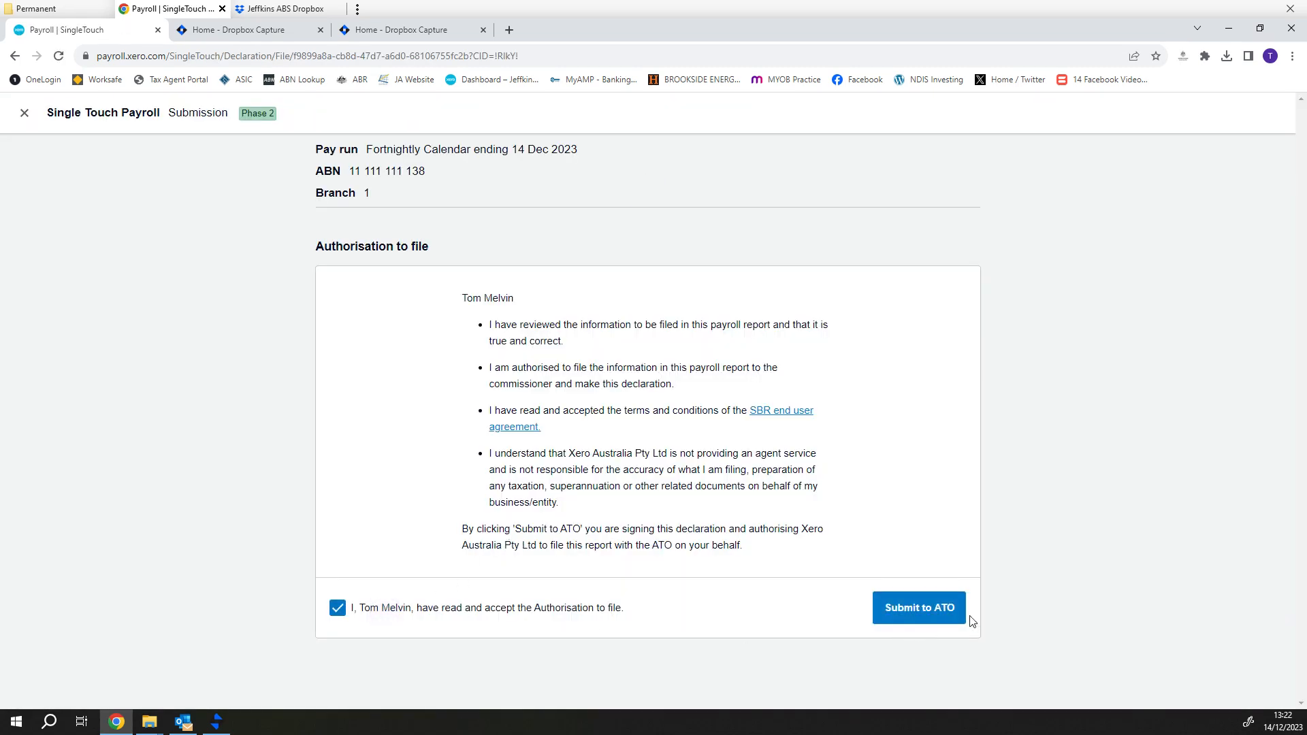
{"action": "left_click", "coordinate": [954, 613]}
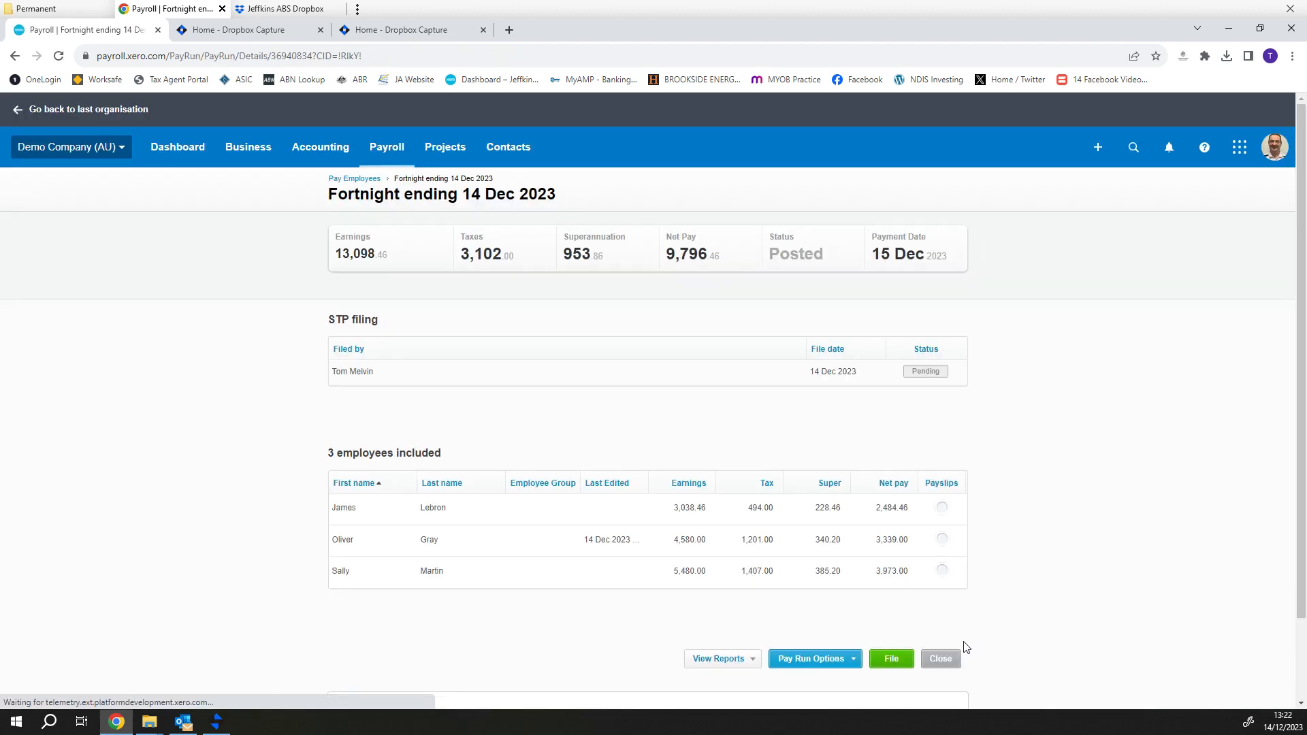
{"action": "left_click", "coordinate": [956, 661]}
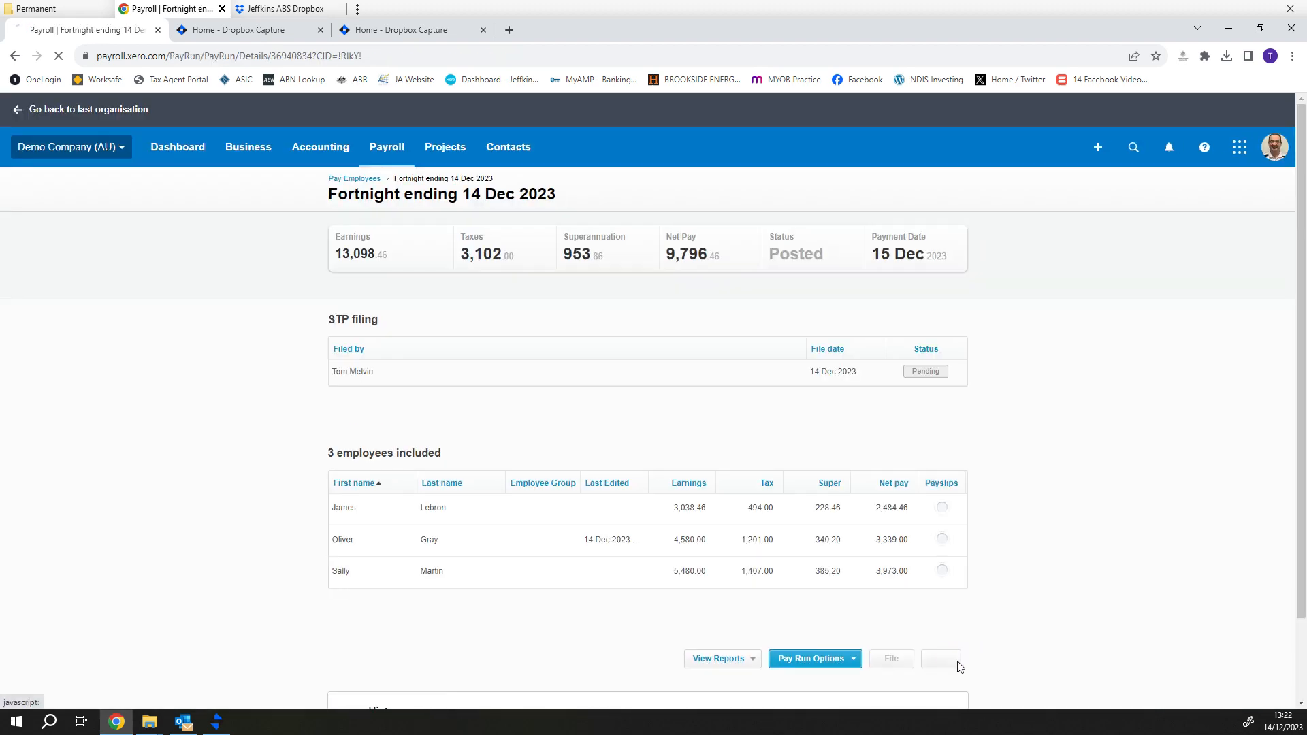
{"action": "left_click", "coordinate": [369, 447]}
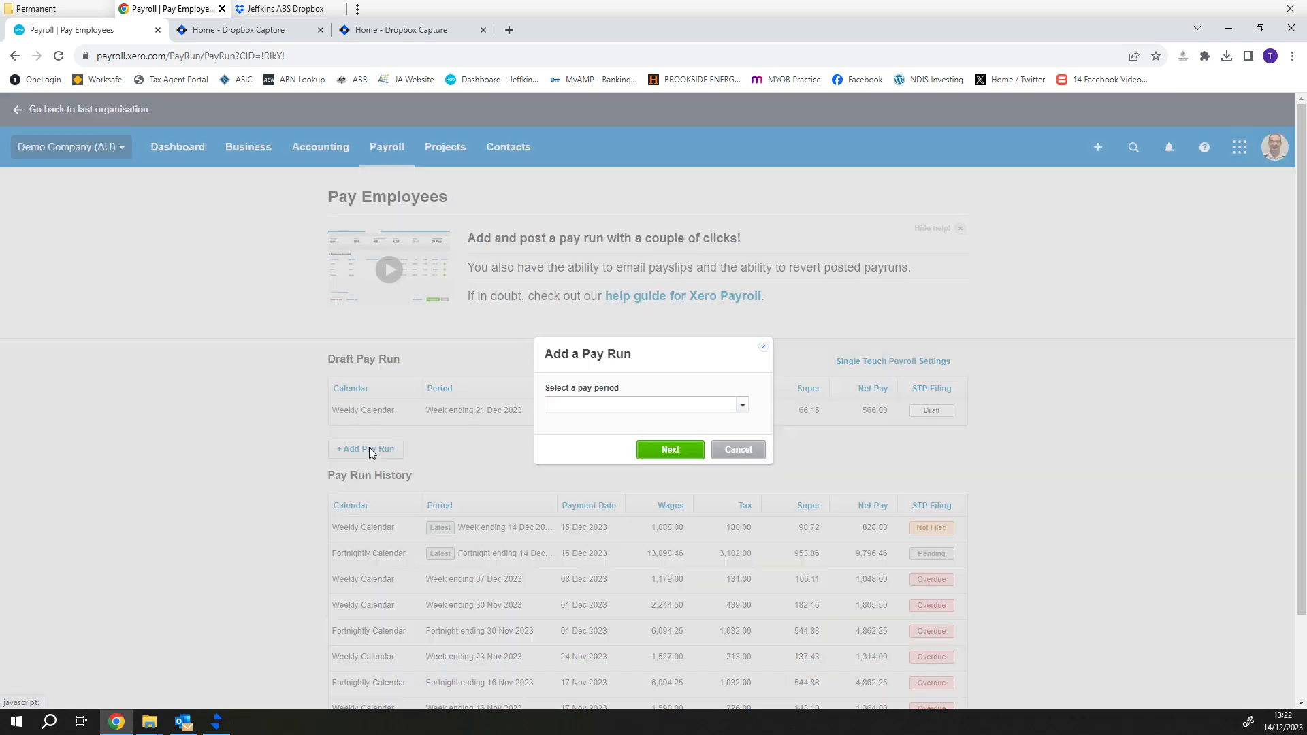
- Create the fortnight ending 28 Dec 2023 pay run, save the employee's payslip, then return to Employees
{"action": "left_click", "coordinate": [742, 406]}
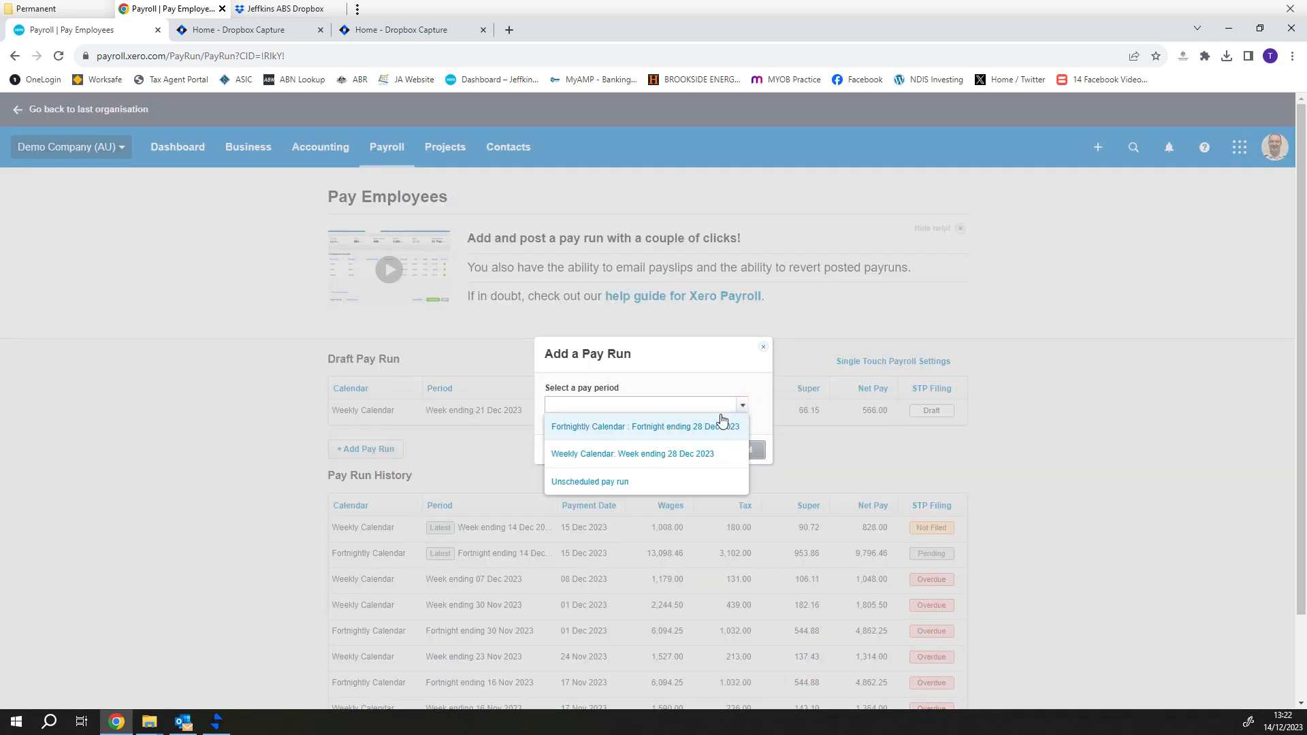
{"action": "left_click", "coordinate": [681, 433]}
{"action": "left_click", "coordinate": [677, 451]}
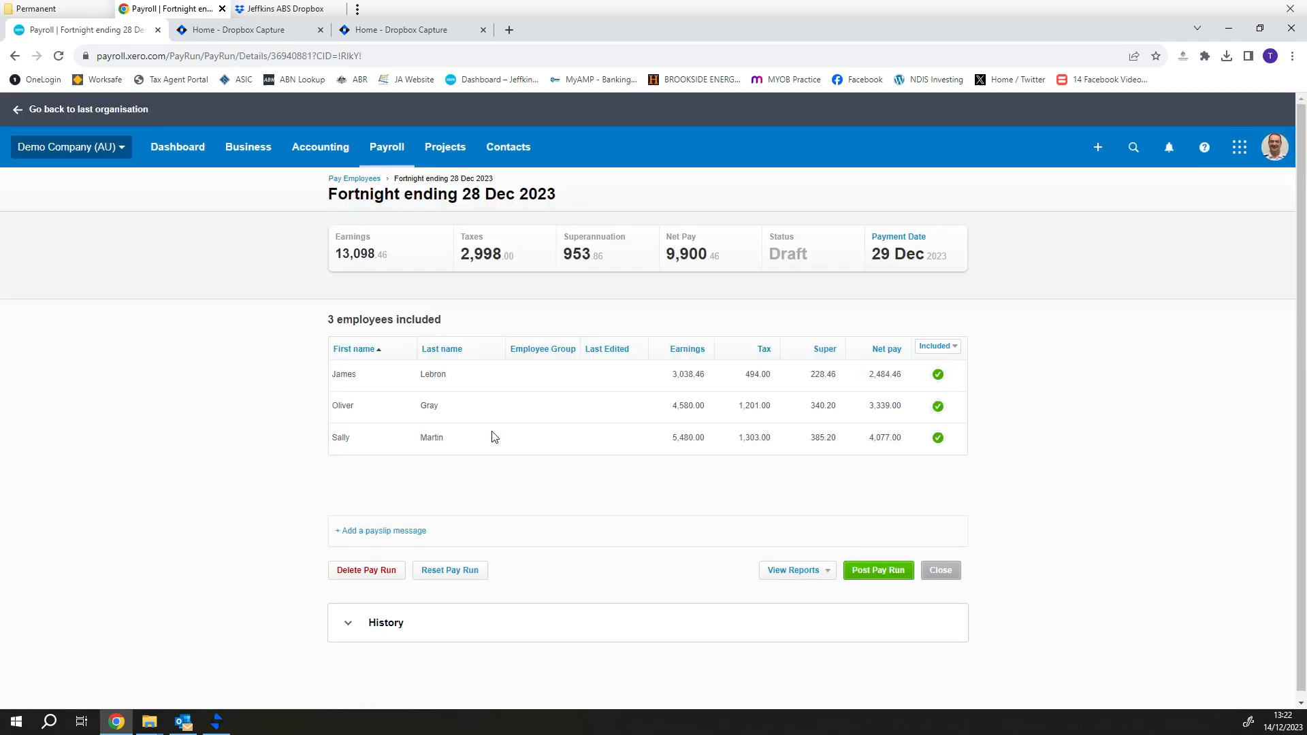
{"action": "left_click", "coordinate": [491, 408]}
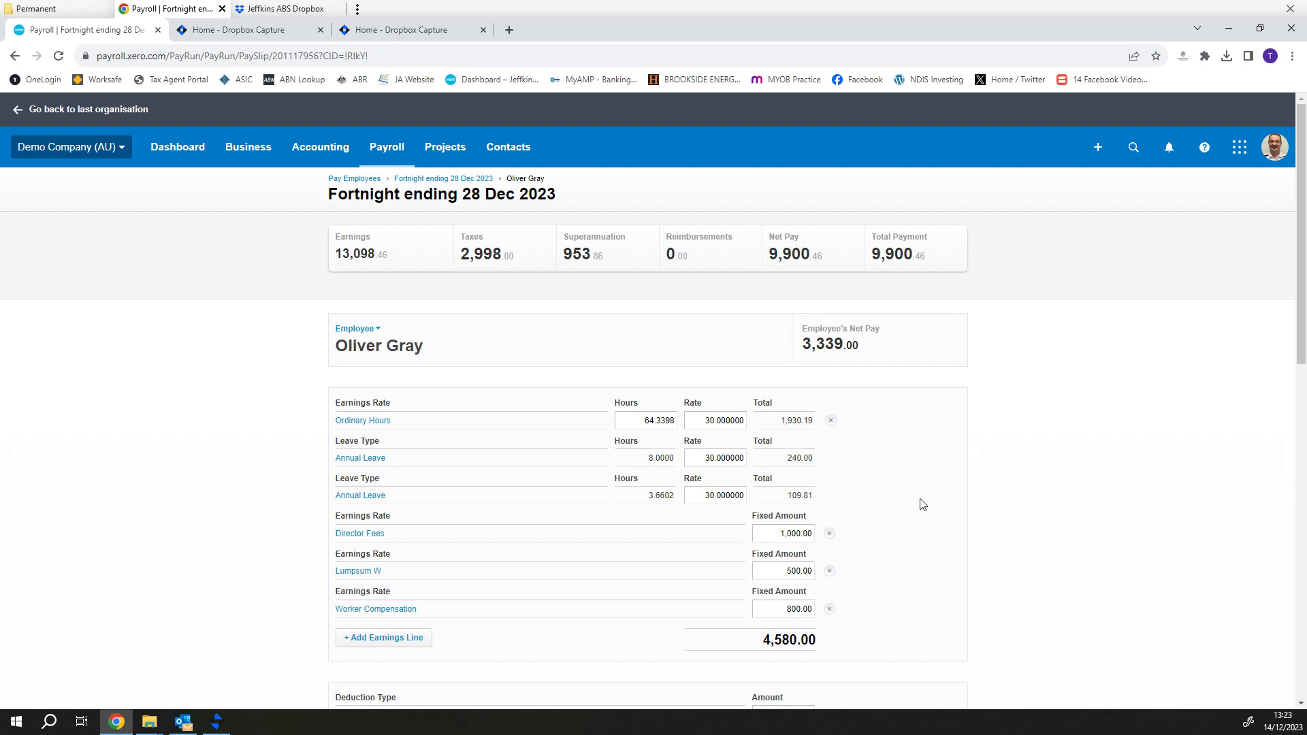
{"action": "scroll", "coordinate": [921, 504], "scroll_direction": "down", "scroll_amount": 12}
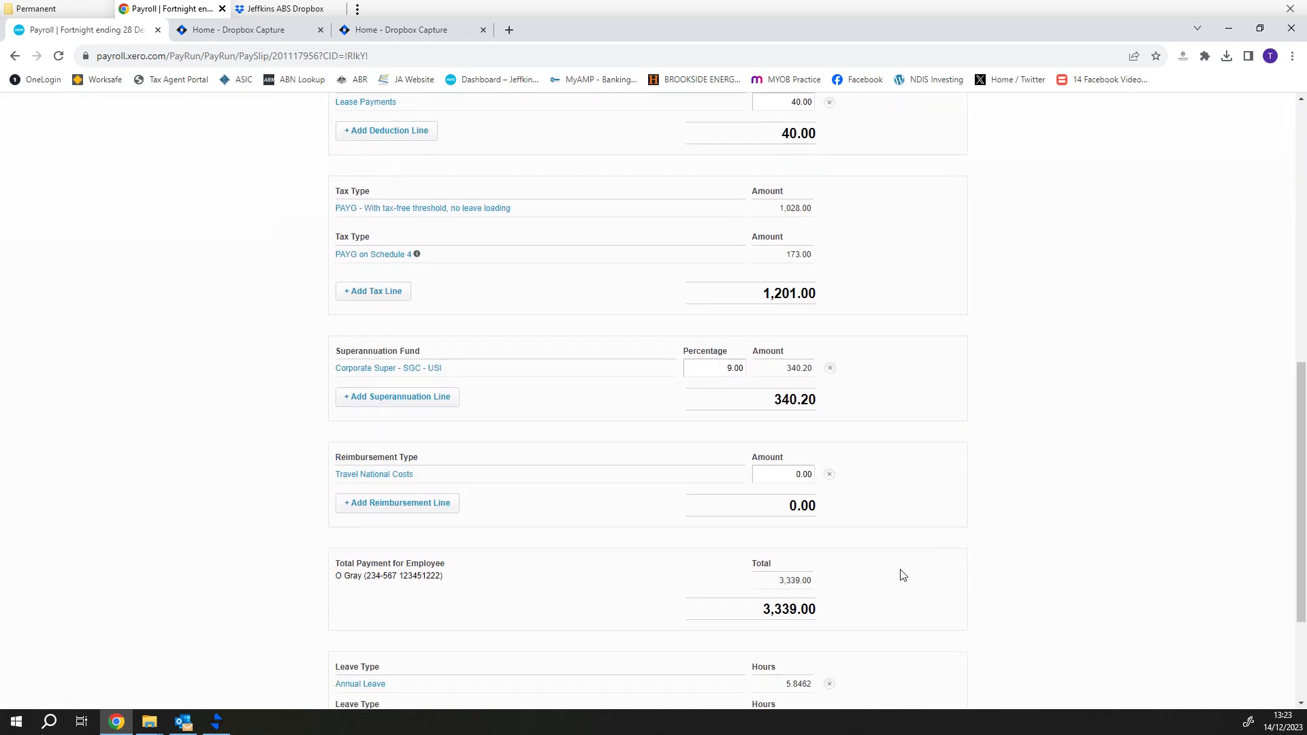
{"action": "left_click", "coordinate": [797, 675]}
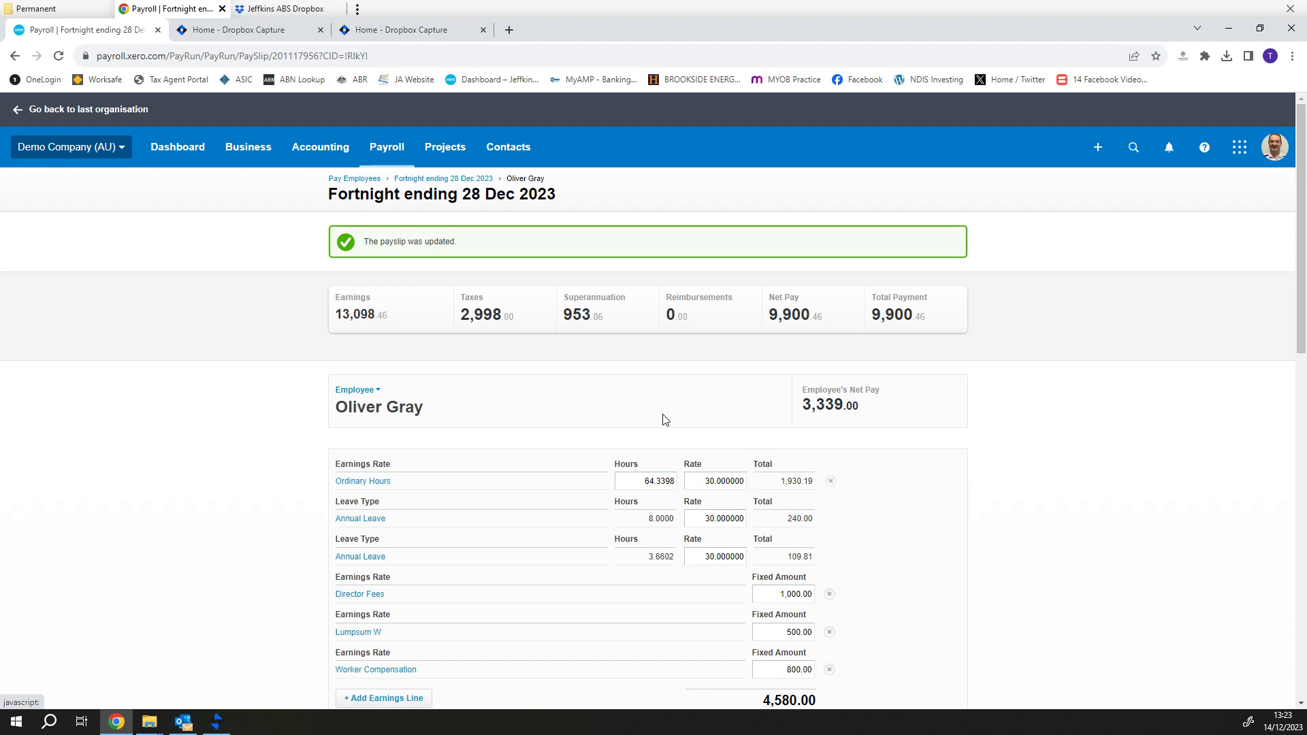
{"action": "left_click", "coordinate": [385, 150]}
{"action": "left_click", "coordinate": [416, 267]}
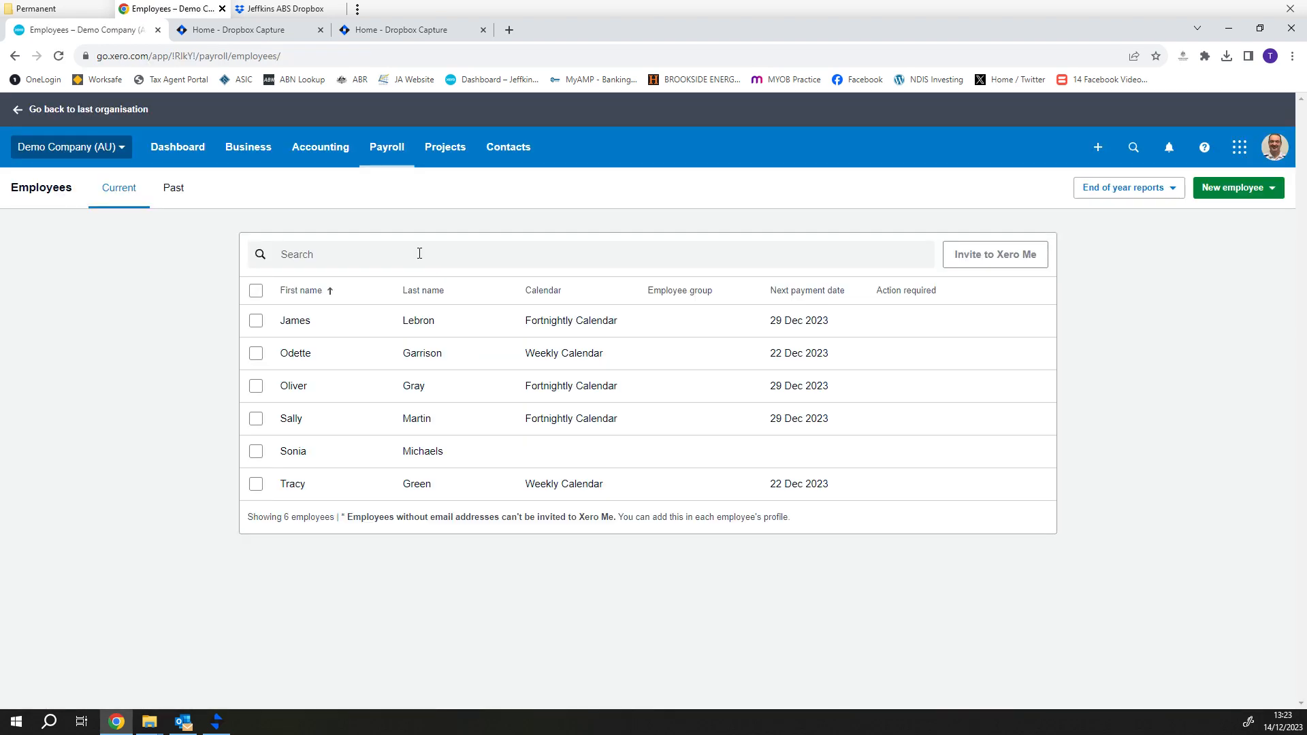
- Reopen the employee's Leave tab to see 5.8462 annual and 8.7533 personal leave hours
{"action": "left_click", "coordinate": [377, 390]}
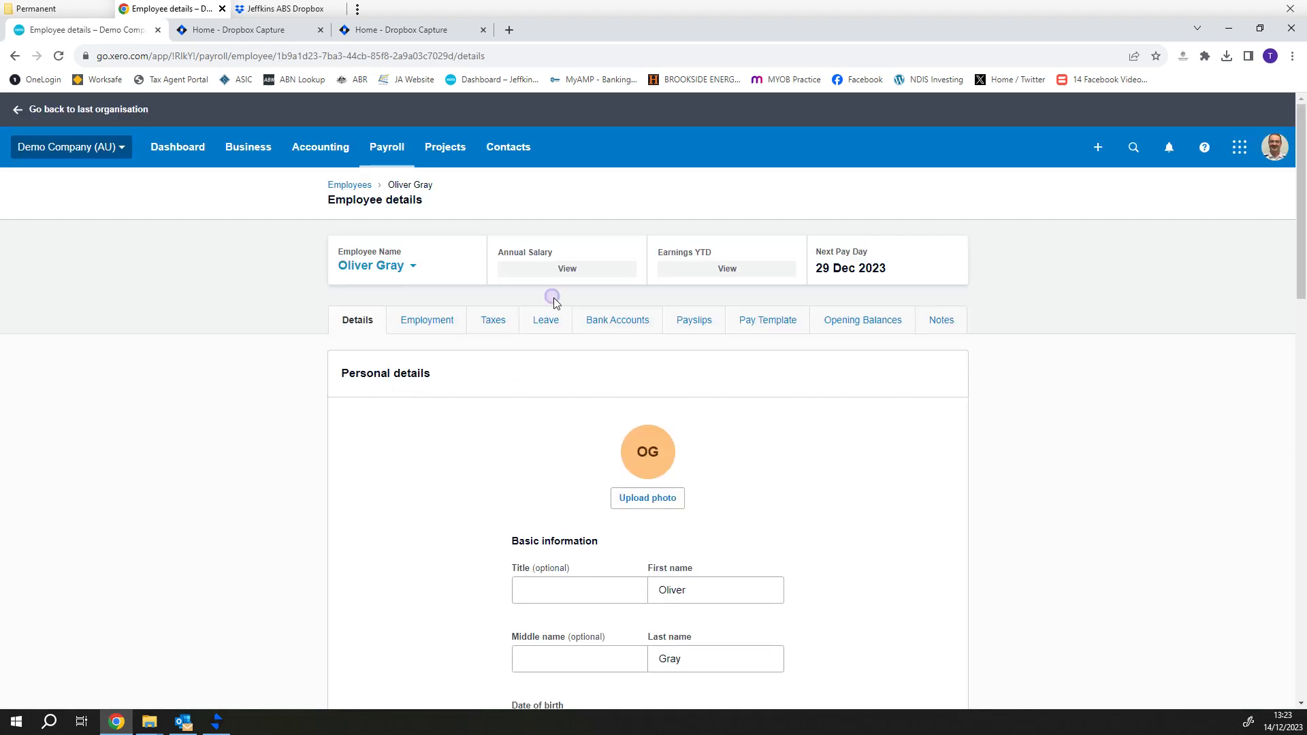
{"action": "left_click", "coordinate": [551, 327]}
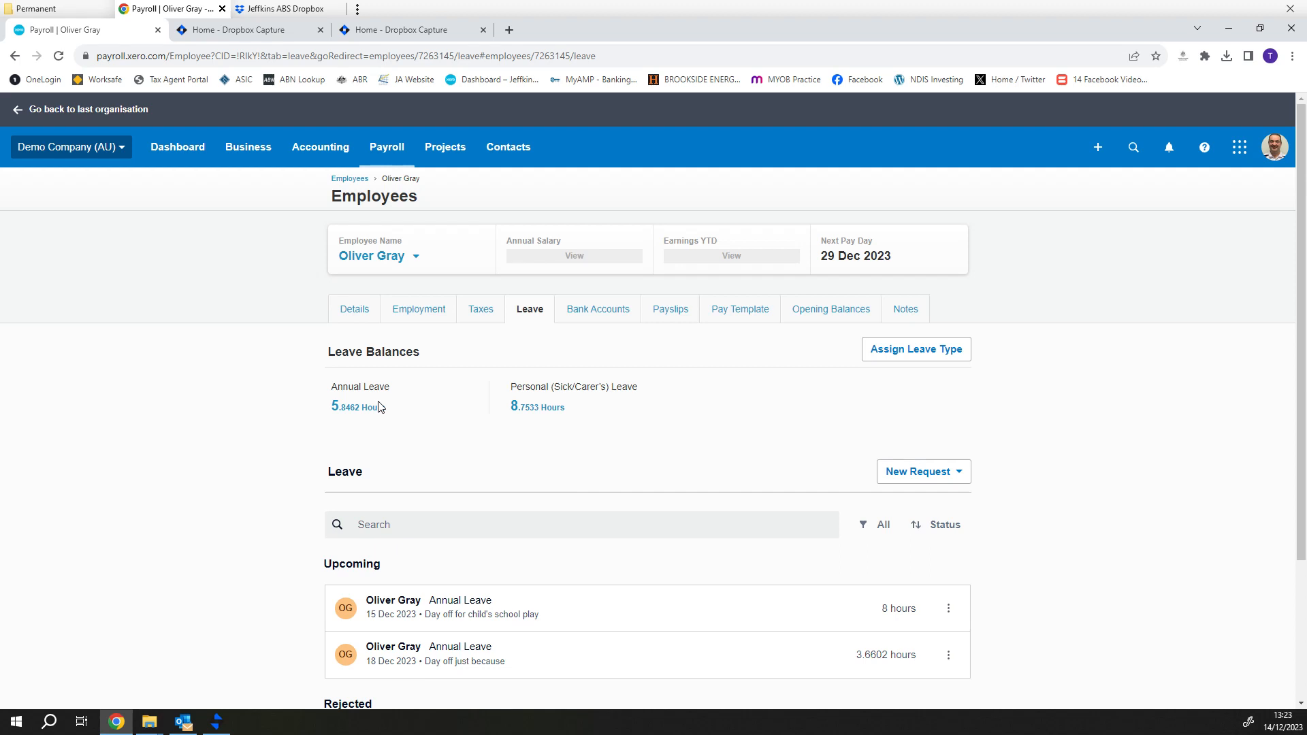
{"action": "scroll", "coordinate": [555, 458], "scroll_direction": "down", "scroll_amount": 1}
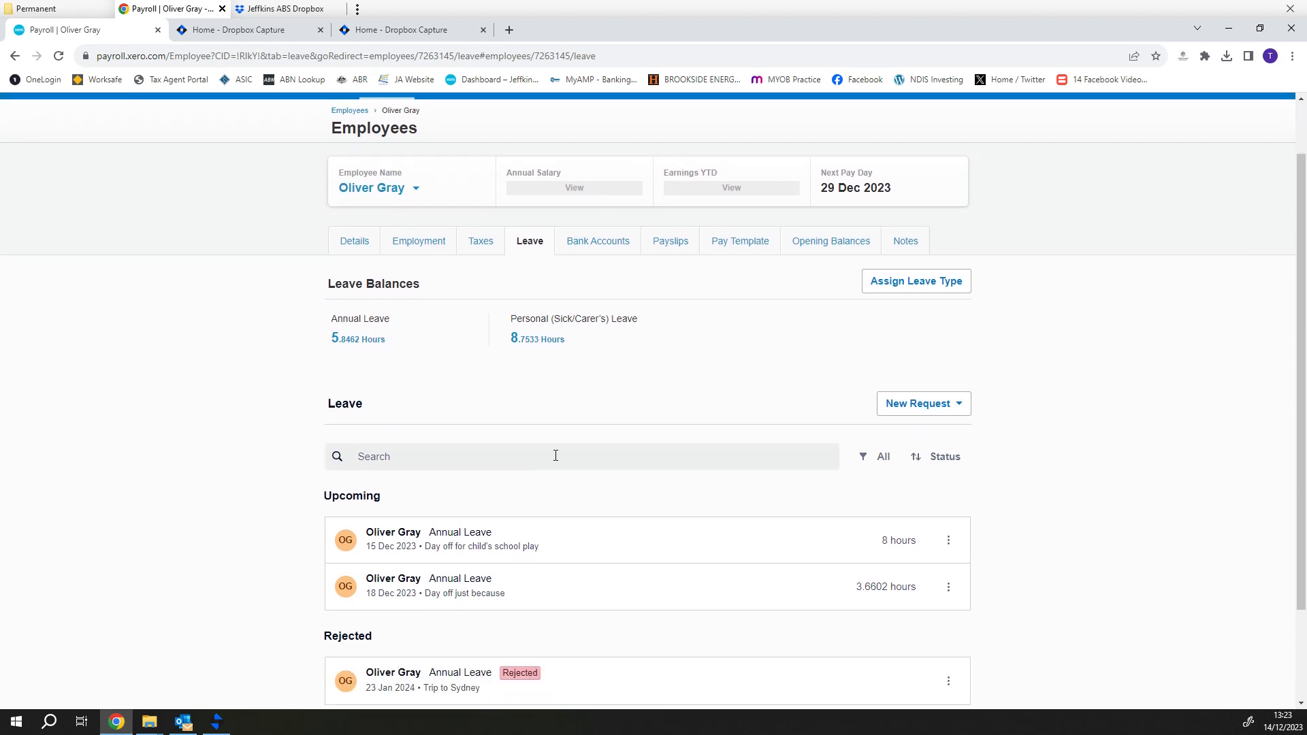